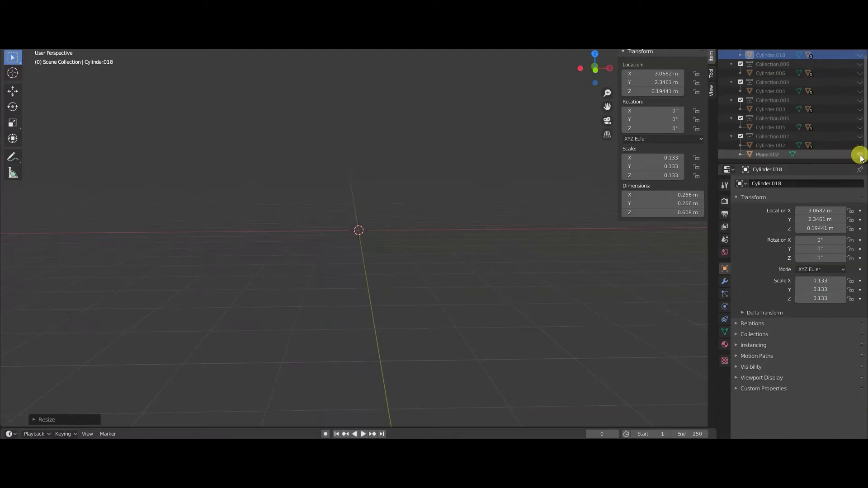
# Step: Unhide Plane.002 through Cylinder.004 so the white plane and pine trees show
pyautogui.moveTo(861, 156); pyautogui.dragTo(861, 94)
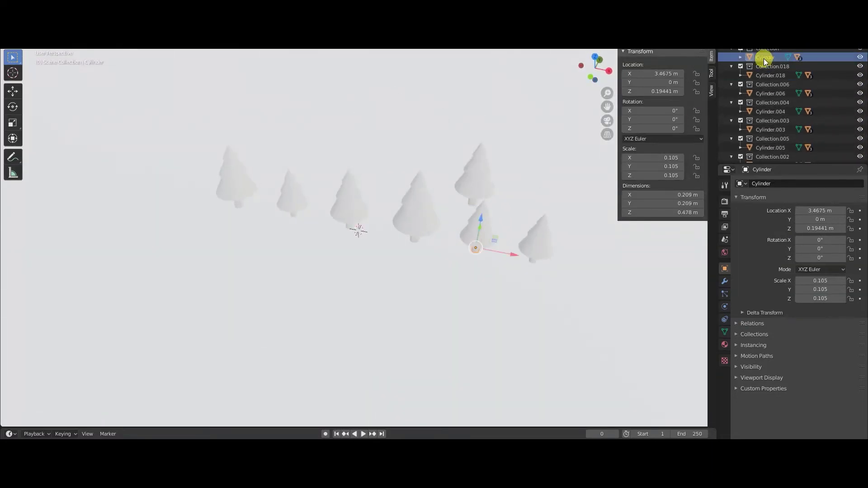
# Step: Duplicate Collection.005 to make a copy of tree Cylinder.005
pyautogui.click(764, 75)
pyautogui.click(769, 112)
pyautogui.click(770, 130)
pyautogui.click(770, 149)
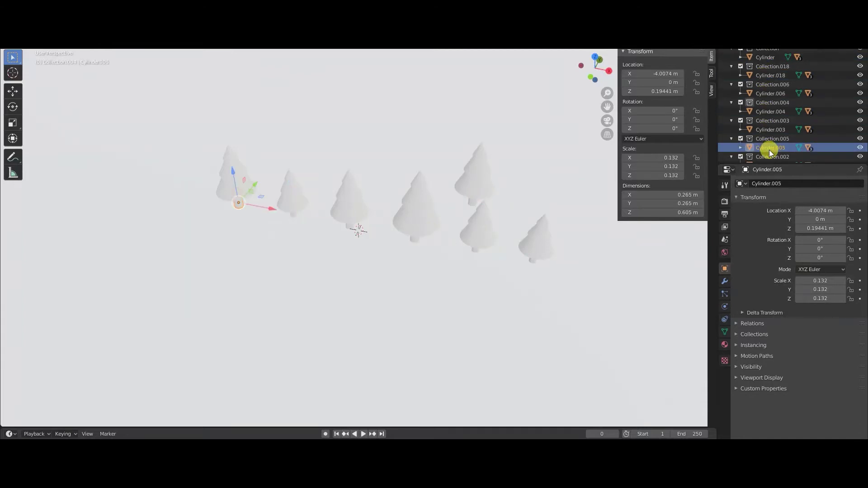
pyautogui.rightClick(769, 150)
pyautogui.click(752, 136)
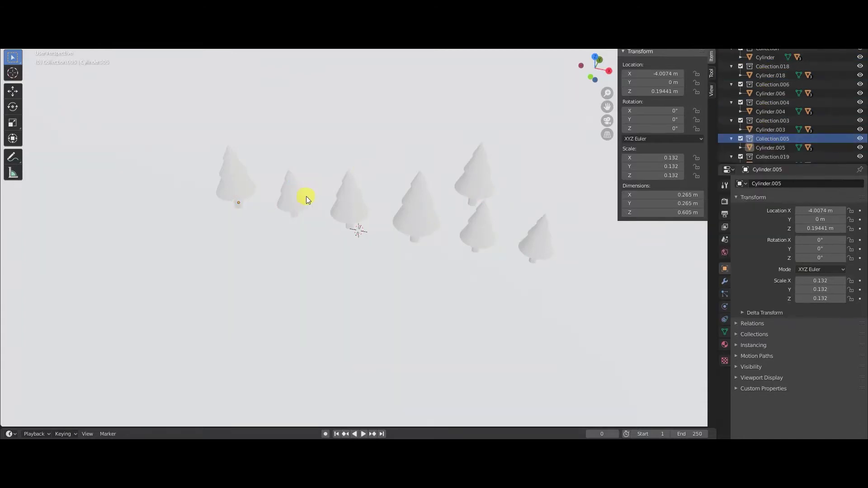
# Step: Move the copied tree to a new spot on the plane
pyautogui.click(236, 192)
pyautogui.press('g')
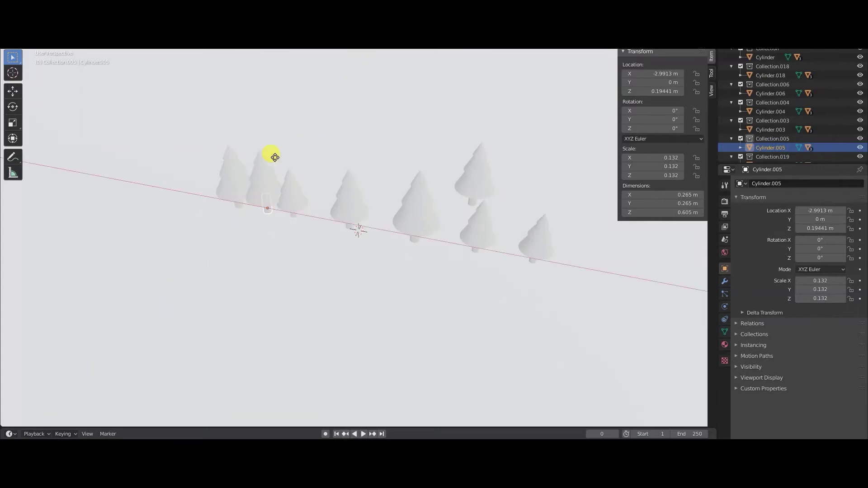
pyautogui.click(275, 157)
pyautogui.moveTo(301, 127)
pyautogui.mouseDown(button='middle')
pyautogui.moveTo(406, 119)
pyautogui.moveTo(275, 135)
pyautogui.moveTo(519, 124)
pyautogui.moveTo(292, 151)
pyautogui.moveTo(384, 203)
pyautogui.mouseUp(button='middle')
# Step: Duplicate Collection.002 to add another tree copy
pyautogui.click(291, 152)
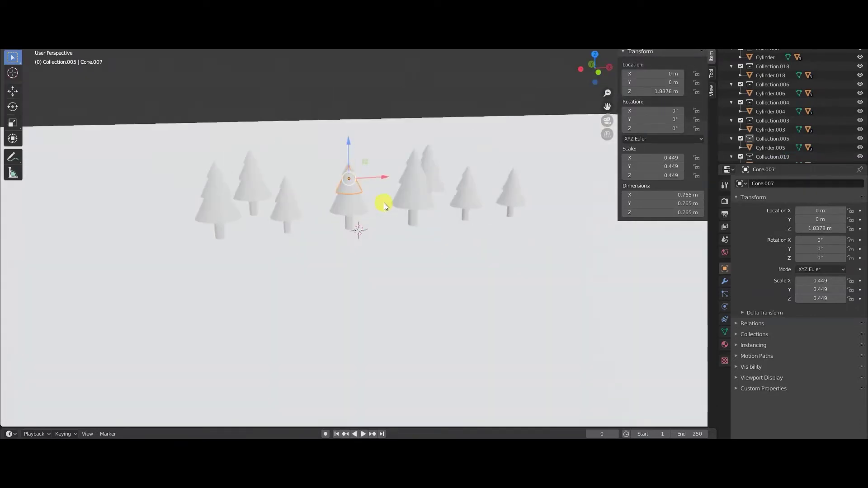
pyautogui.click(303, 219)
pyautogui.click(775, 149)
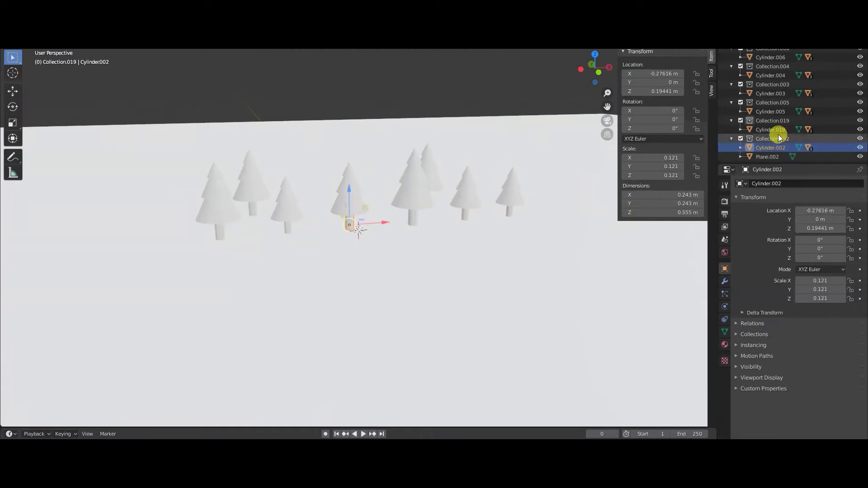
pyautogui.rightClick(778, 135)
pyautogui.click(749, 141)
pyautogui.scroll(-1, 767, 144)
pyautogui.click(764, 129)
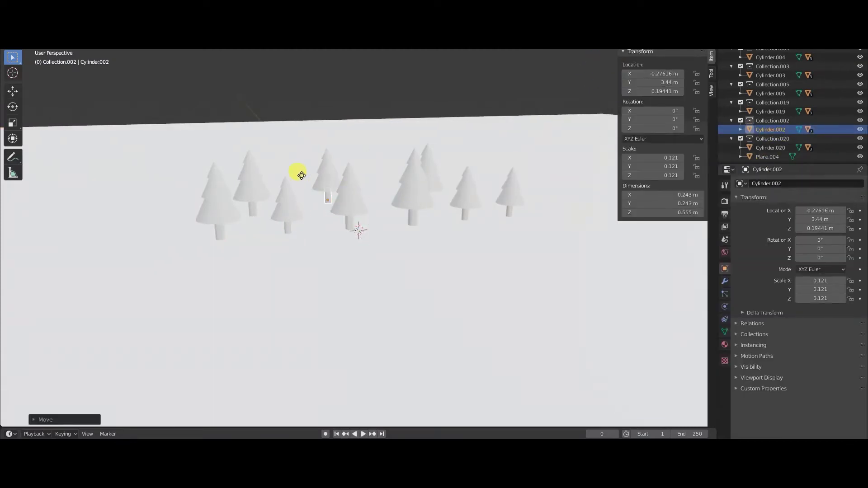
# Step: Check the tree layout from top and side views, undoing an accidental cone selection
pyautogui.moveTo(291, 180)
pyautogui.mouseDown(button='middle')
pyautogui.moveTo(525, 208)
pyautogui.moveTo(474, 246)
pyautogui.mouseUp(button='middle')
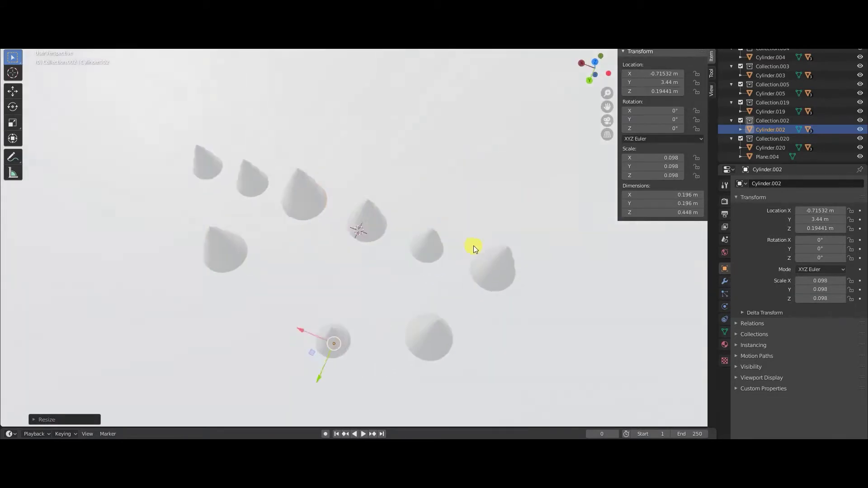
pyautogui.click(298, 213)
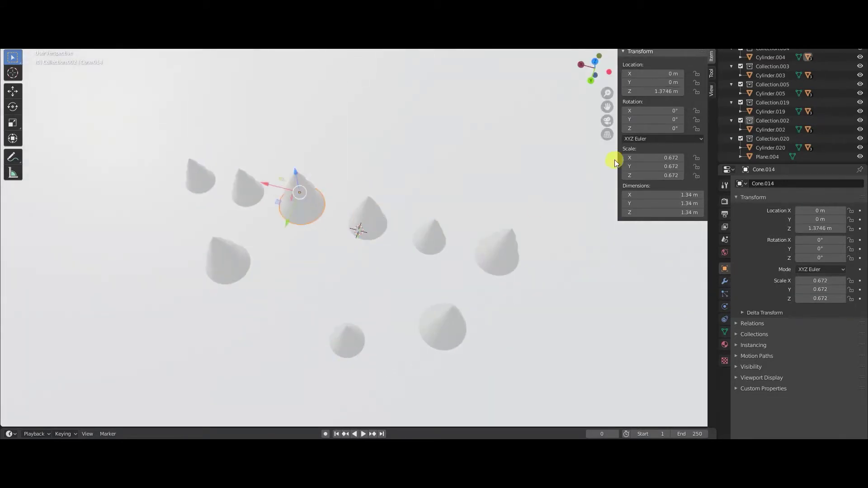
pyautogui.hotkey('ctrl', 'z')
pyautogui.moveTo(616, 159)
pyautogui.mouseDown(button='middle')
pyautogui.moveTo(397, 207)
pyautogui.moveTo(245, 181)
pyautogui.moveTo(260, 234)
pyautogui.moveTo(368, 220)
pyautogui.mouseUp(button='middle')
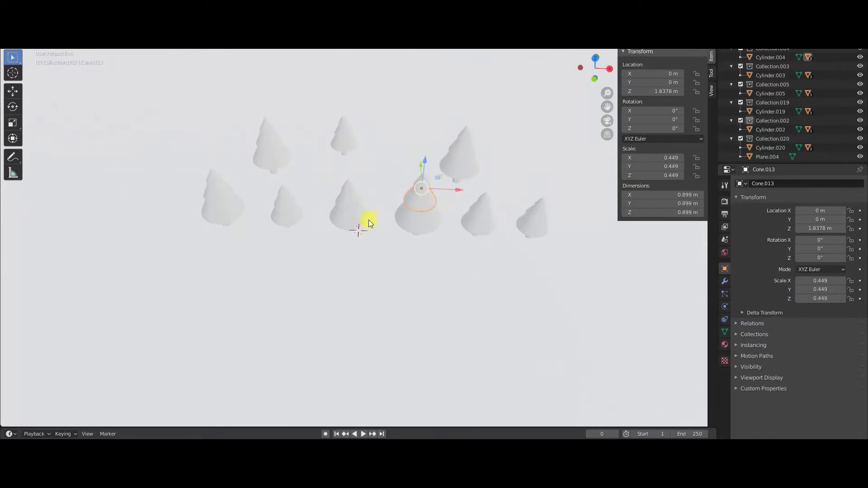
pyautogui.click(787, 111)
pyautogui.click(771, 75)
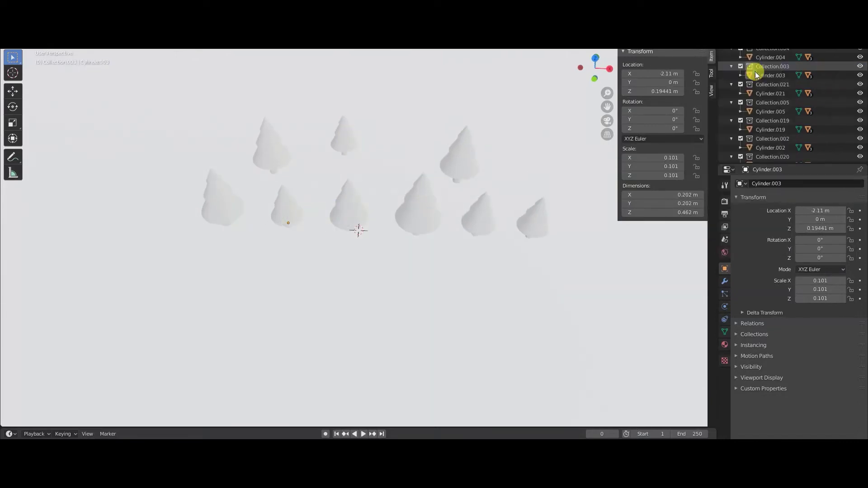
# Step: Move tree Cylinder.018 to a new spot and scale it down
pyautogui.click(327, 230)
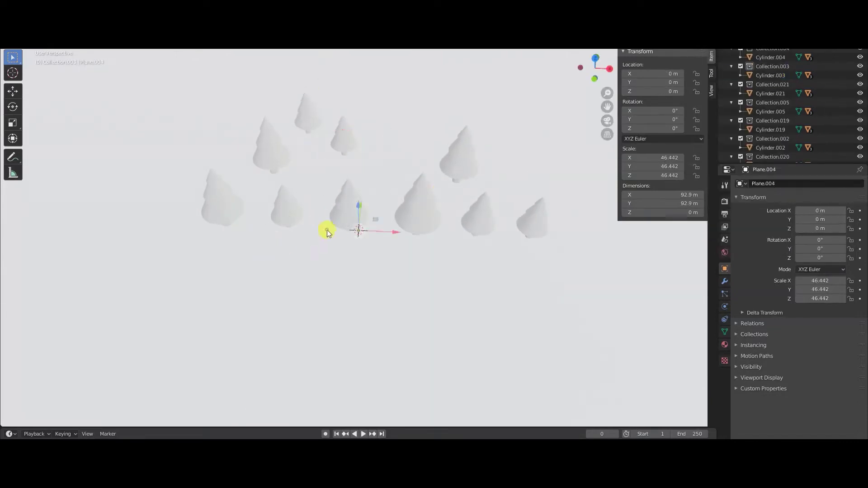
pyautogui.moveTo(327, 230)
pyautogui.mouseDown(button='middle')
pyautogui.moveTo(638, 222)
pyautogui.moveTo(499, 286)
pyautogui.moveTo(296, 189)
pyautogui.mouseUp(button='middle')
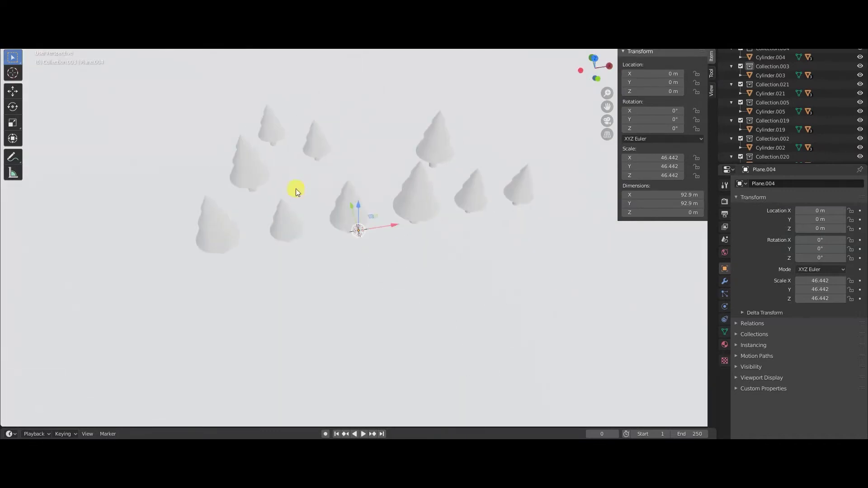
pyautogui.click(772, 57)
pyautogui.click(774, 58)
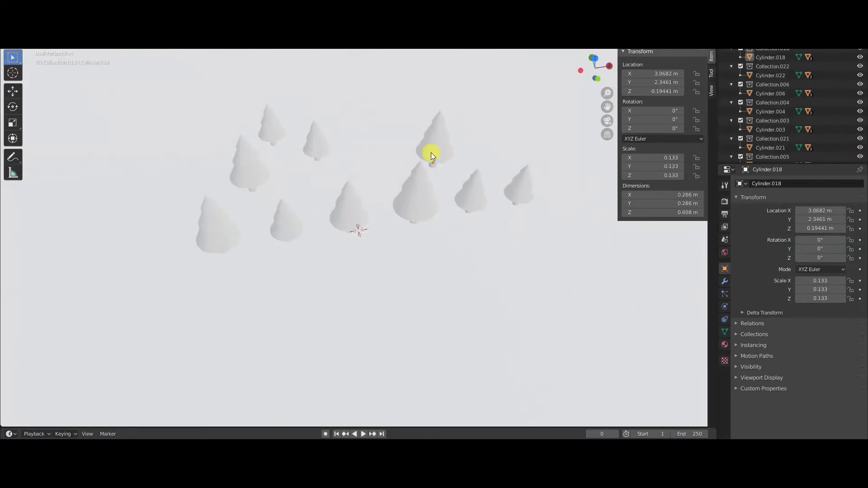
pyautogui.press('g')
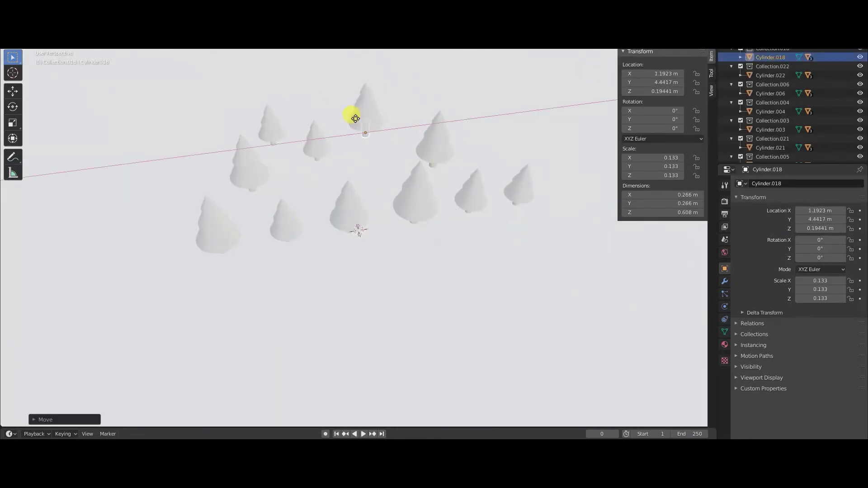
pyautogui.moveTo(364, 130)
pyautogui.mouseDown(button='middle')
pyautogui.moveTo(404, 141)
pyautogui.moveTo(541, 133)
pyautogui.moveTo(345, 135)
pyautogui.mouseUp(button='middle')
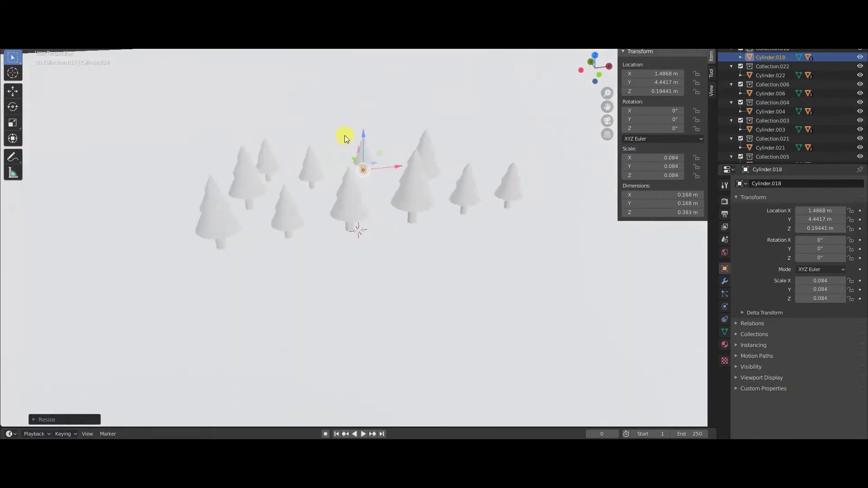
pyautogui.press('s')
pyautogui.click(350, 138)
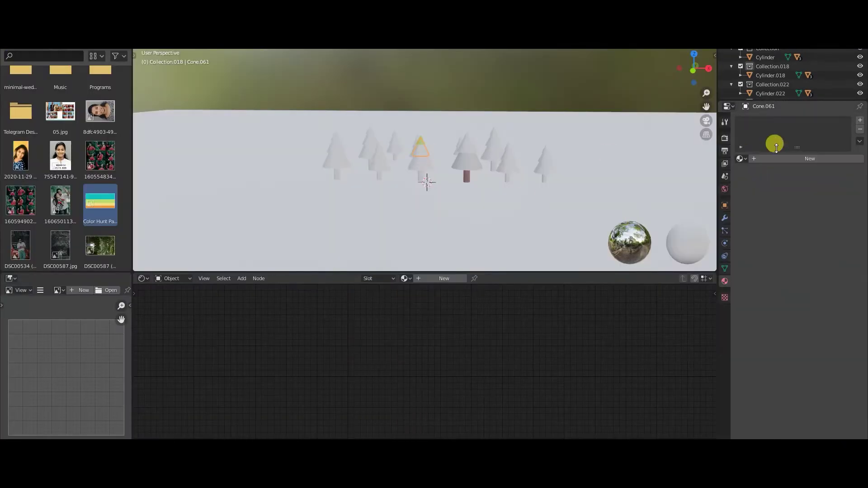
# Step: Add a new material to the selected cone
pyautogui.click(774, 143)
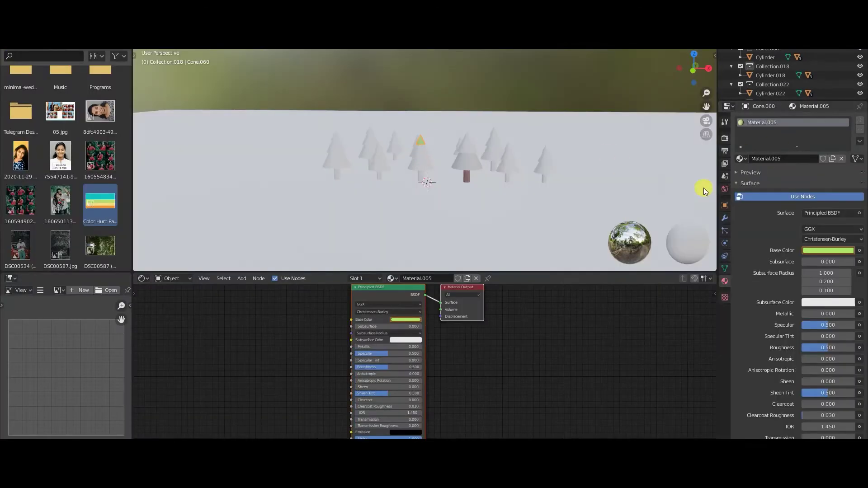
pyautogui.rightClick(401, 293)
pyautogui.rightClick(790, 123)
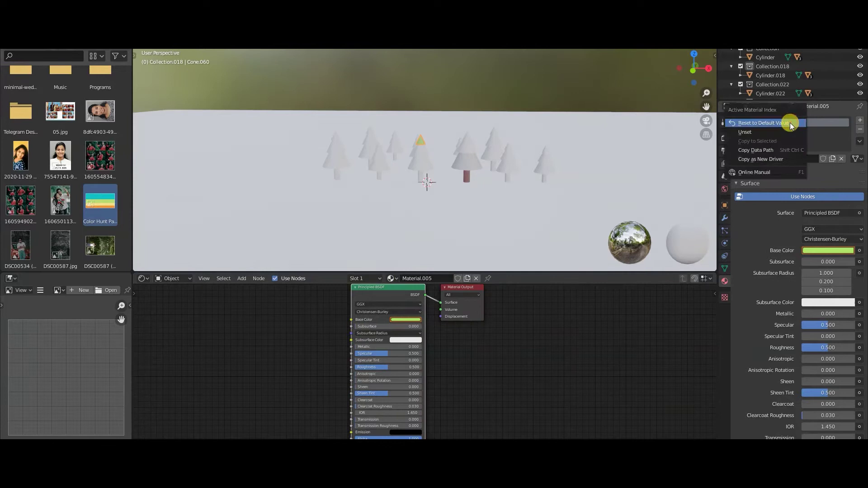
pyautogui.click(750, 150)
# Step: Set the base colour of cones Cone.060 and Cone.061 to bright green
pyautogui.click(422, 142)
pyautogui.click(849, 250)
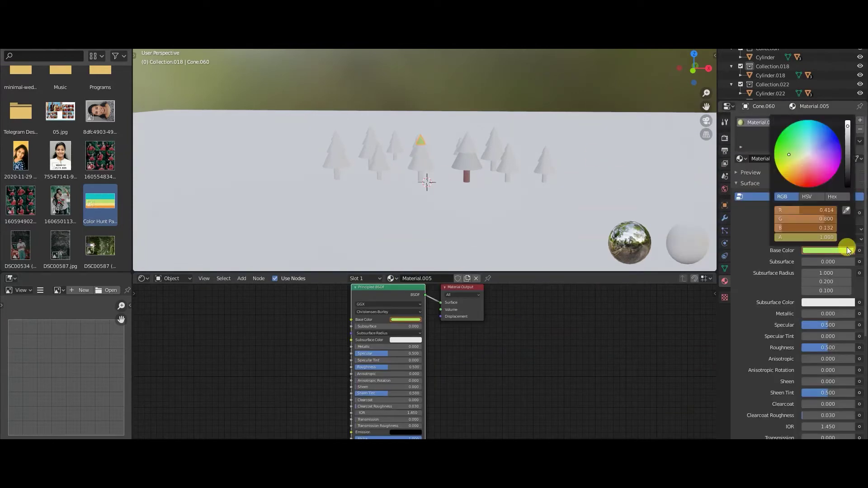
pyautogui.click(425, 145)
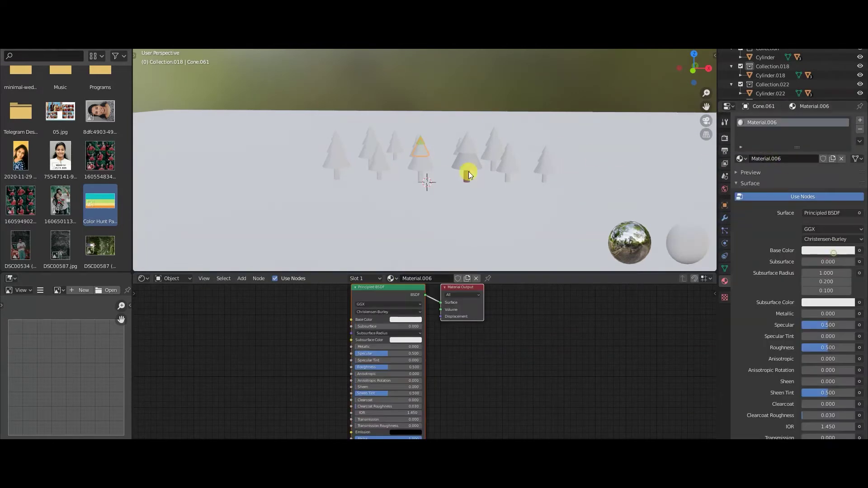
pyautogui.click(803, 250)
pyautogui.click(847, 207)
pyautogui.moveTo(445, 203); pyautogui.dragTo(446, 171, button='middle')
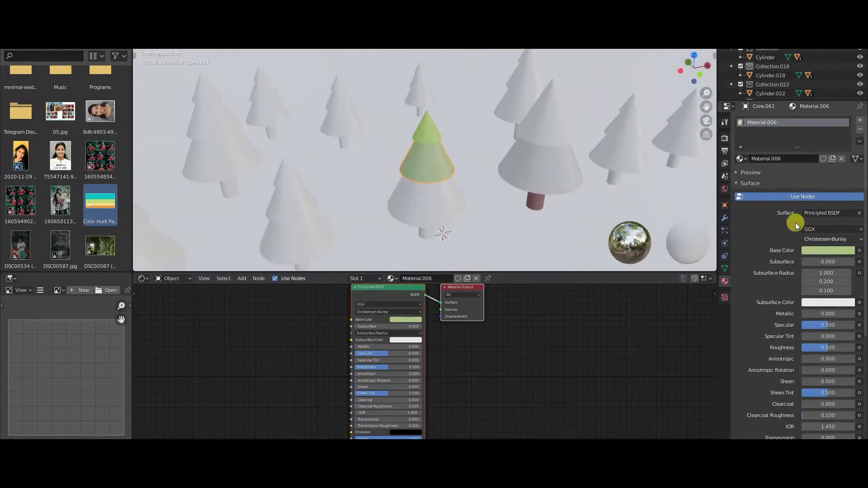
pyautogui.click(828, 250)
pyautogui.moveTo(453, 135); pyautogui.dragTo(465, 138, button='middle')
pyautogui.click(817, 251)
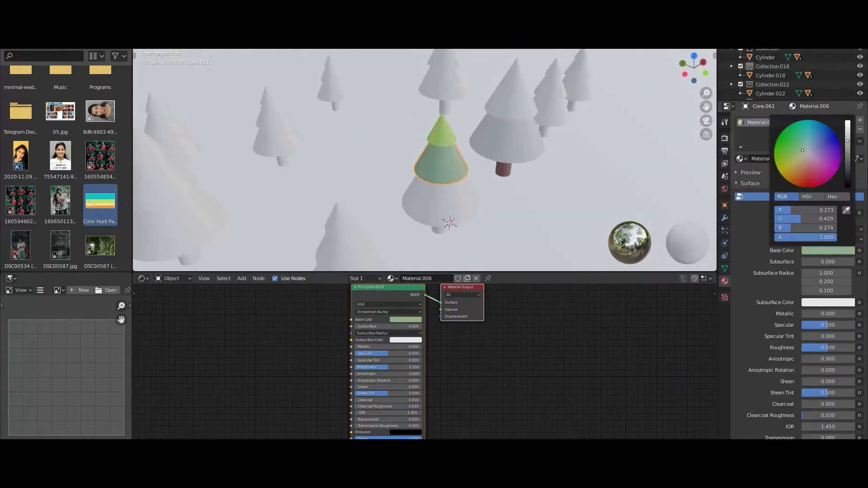
pyautogui.click(789, 155)
# Step: Give the lower cone Cone.062 the sampled green, tuned to a vivid hue
pyautogui.click(441, 129)
pyautogui.click(828, 250)
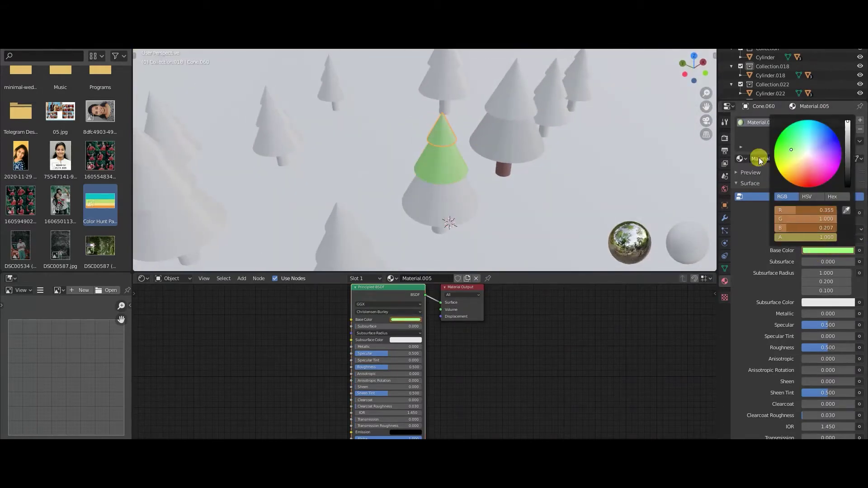
pyautogui.click(440, 196)
pyautogui.click(828, 250)
pyautogui.click(846, 211)
pyautogui.click(442, 120)
pyautogui.click(831, 251)
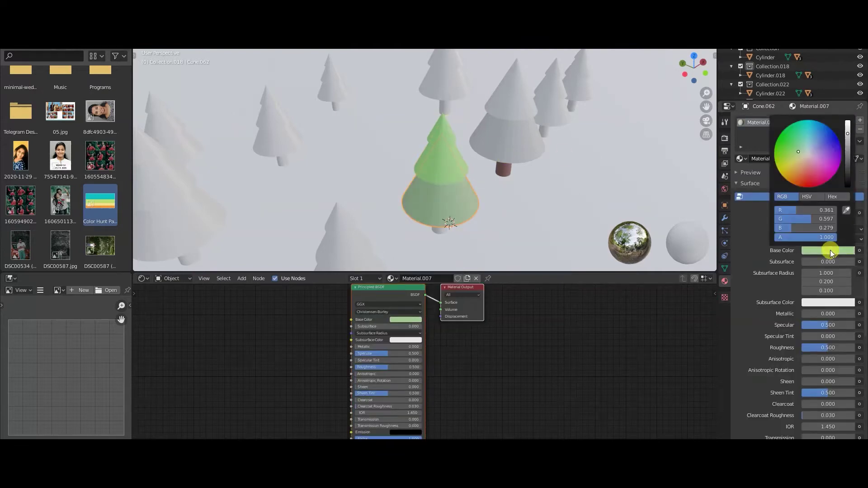
pyautogui.moveTo(798, 151); pyautogui.dragTo(796, 144)
pyautogui.moveTo(848, 134); pyautogui.dragTo(848, 121)
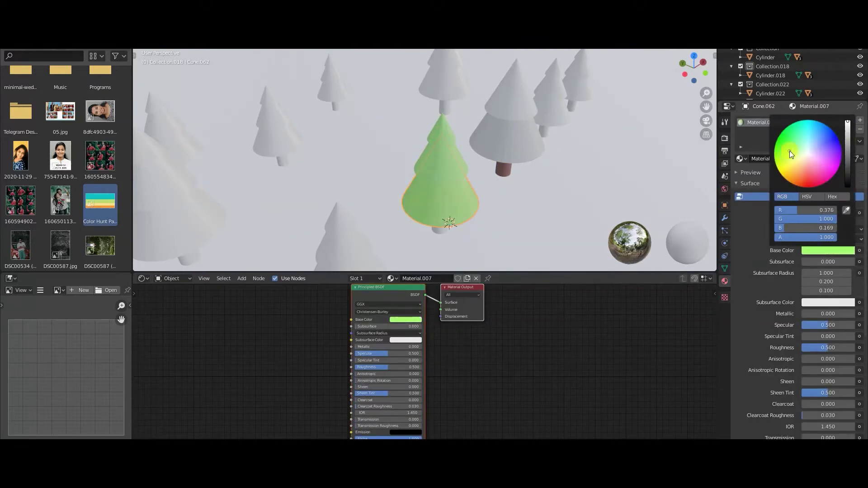
pyautogui.moveTo(452, 190); pyautogui.dragTo(491, 153, button='middle')
# Step: Give trunks Cylinder.004 and Cylinder.020 warm peach-tan base colours
pyautogui.click(558, 222)
pyautogui.click(828, 250)
pyautogui.moveTo(848, 151); pyautogui.dragTo(848, 122)
pyautogui.click(796, 162)
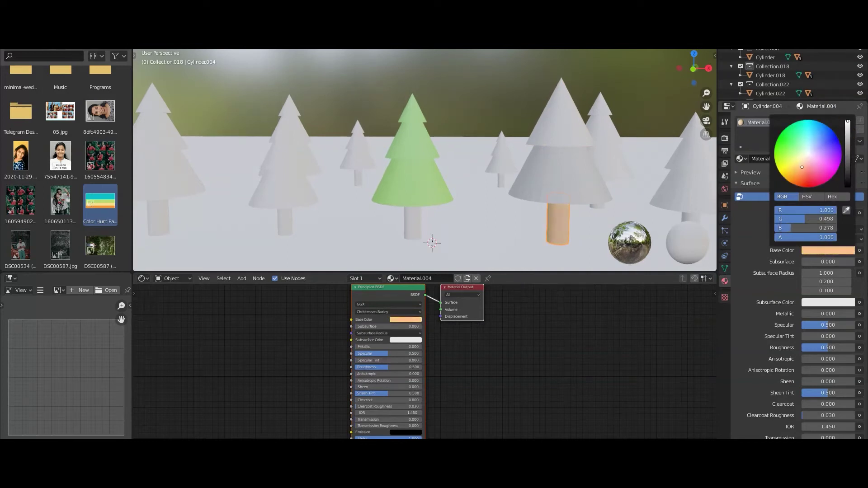
pyautogui.click(413, 222)
pyautogui.click(828, 250)
pyautogui.click(803, 164)
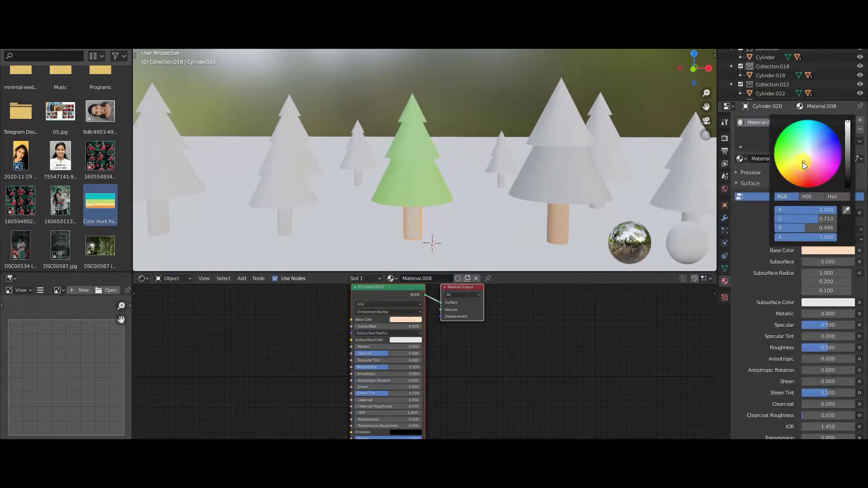
pyautogui.moveTo(582, 126)
pyautogui.mouseDown(button='middle')
pyautogui.moveTo(411, 229)
pyautogui.moveTo(474, 236)
pyautogui.moveTo(570, 213)
pyautogui.mouseUp(button='middle')
# Step: Make the middle tree's cone and the right tree's top cone light green
pyautogui.click(415, 320)
pyautogui.click(572, 212)
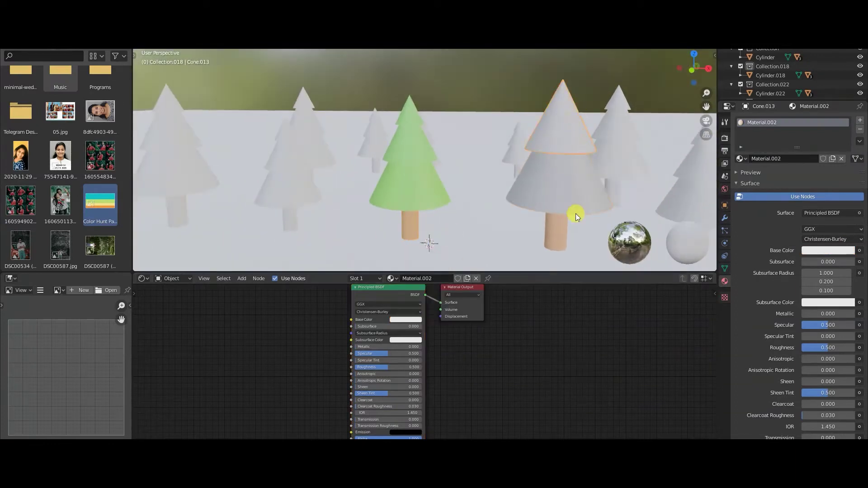
pyautogui.click(828, 250)
pyautogui.click(803, 137)
pyautogui.click(828, 250)
pyautogui.click(571, 127)
pyautogui.click(828, 250)
pyautogui.click(845, 188)
pyautogui.click(570, 169)
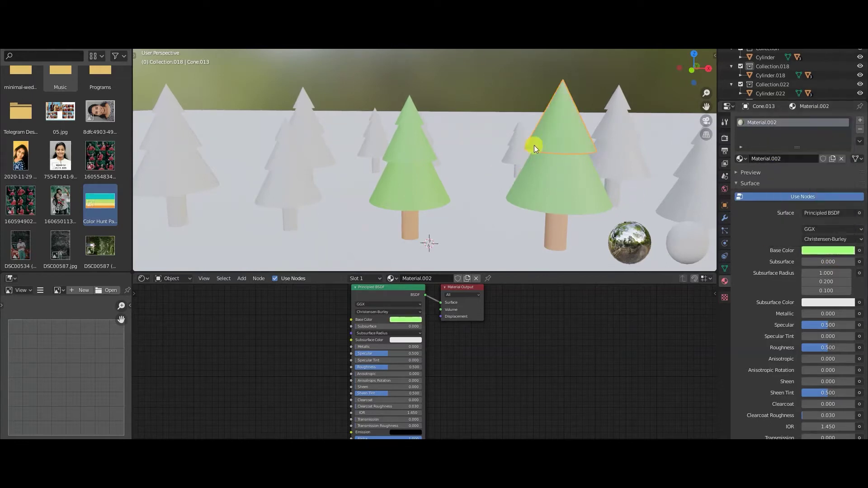
# Step: Select a white cone on another tree and give it a material
pyautogui.moveTo(534, 145)
pyautogui.mouseDown(button='middle')
pyautogui.moveTo(552, 162)
pyautogui.moveTo(524, 184)
pyautogui.moveTo(597, 186)
pyautogui.mouseUp(button='middle')
pyautogui.click(601, 188)
pyautogui.click(442, 281)
pyautogui.click(406, 320)
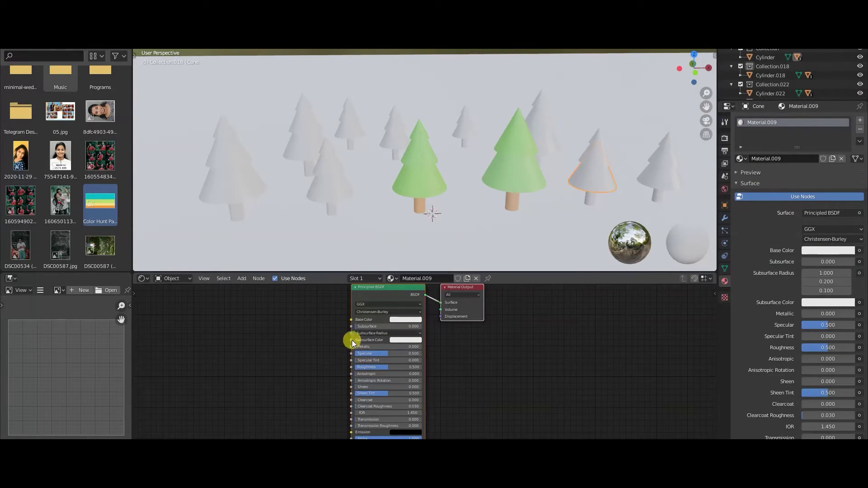
# Step: Colour the first tree's cones light green and its trunk orange
pyautogui.click(406, 320)
pyautogui.click(407, 252)
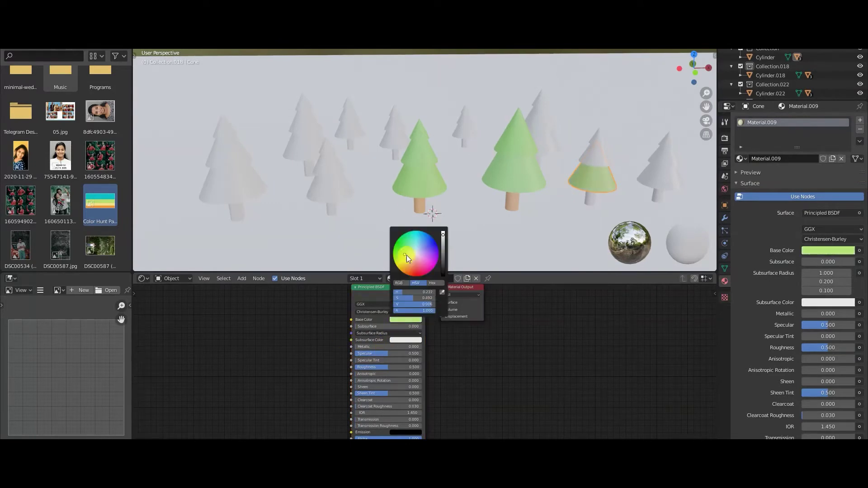
pyautogui.click(600, 132)
pyautogui.click(397, 320)
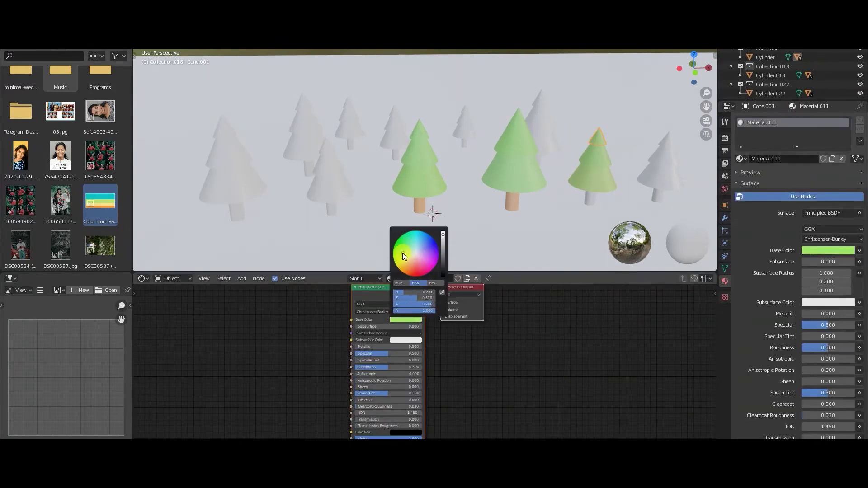
pyautogui.click(591, 199)
pyautogui.click(406, 320)
pyautogui.click(409, 265)
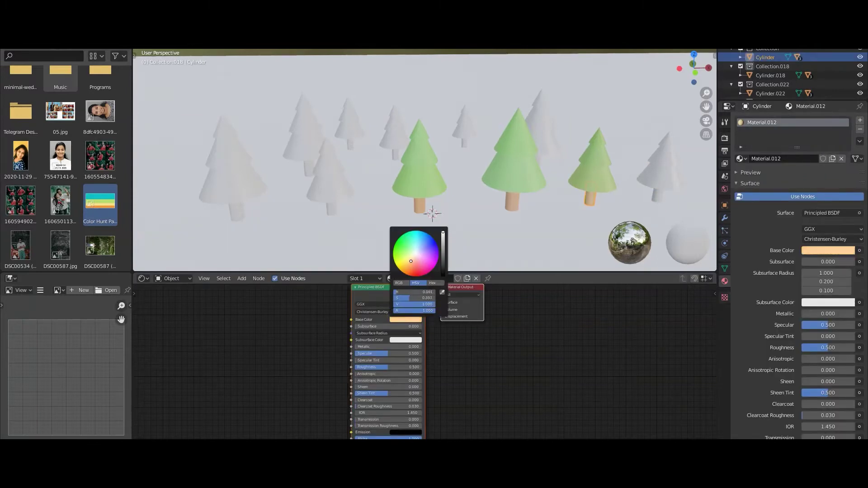
# Step: Colour the right tree's cones green and its trunk orange
pyautogui.click(659, 190)
pyautogui.click(398, 320)
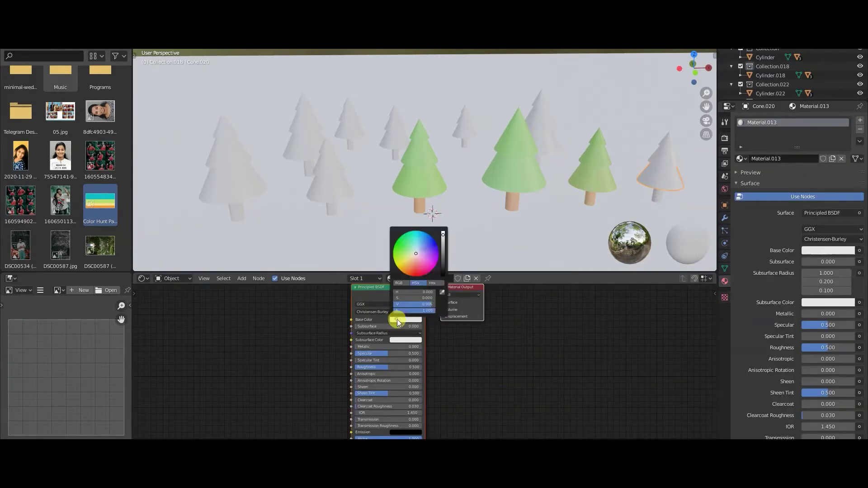
pyautogui.click(664, 156)
pyautogui.click(408, 320)
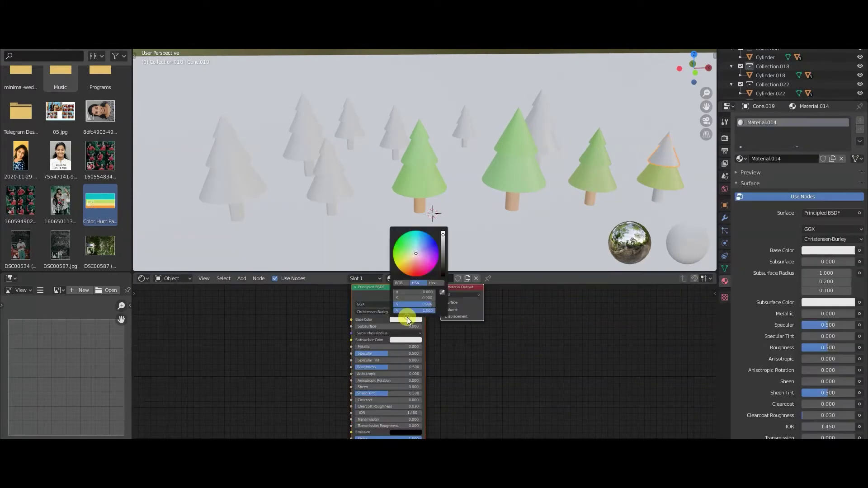
pyautogui.click(658, 194)
pyautogui.click(406, 320)
pyautogui.click(658, 195)
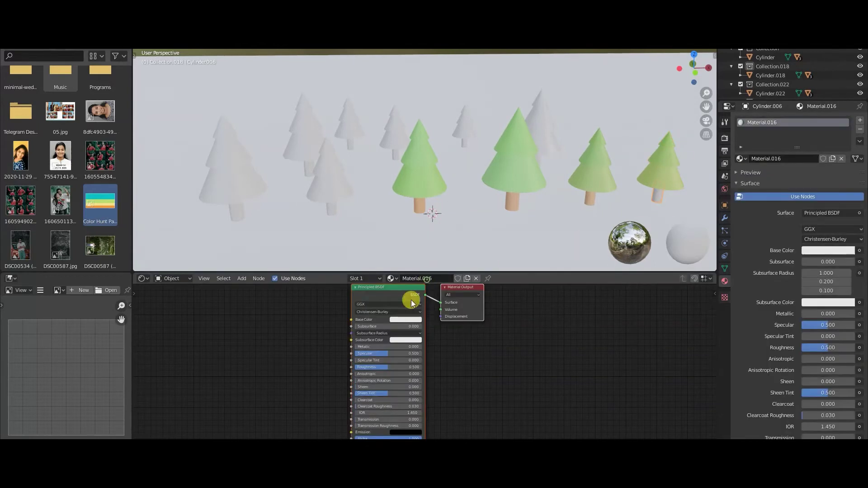
pyautogui.click(406, 320)
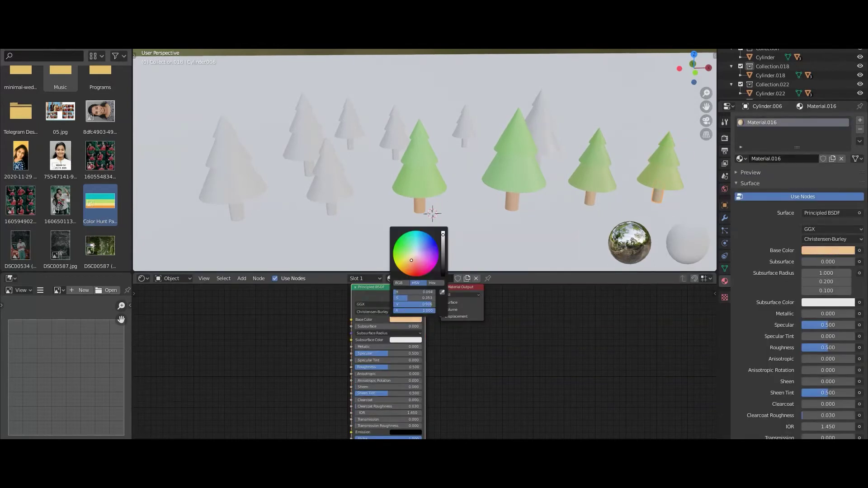
# Step: Colour a left-side tree's white cones green and prepare its trunk colour
pyautogui.moveTo(384, 208)
pyautogui.mouseDown(button='middle')
pyautogui.moveTo(528, 199)
pyautogui.moveTo(615, 219)
pyautogui.moveTo(324, 180)
pyautogui.mouseUp(button='middle')
pyautogui.click(323, 180)
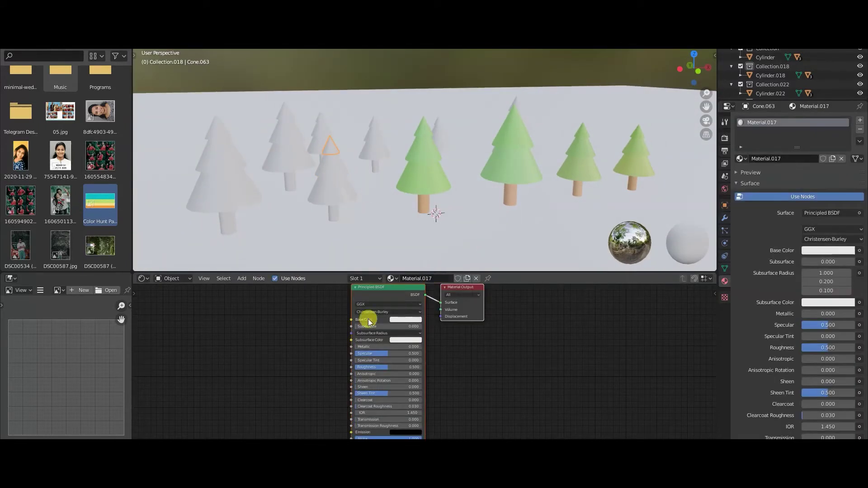
pyautogui.click(405, 320)
pyautogui.click(343, 164)
pyautogui.click(400, 320)
pyautogui.click(329, 197)
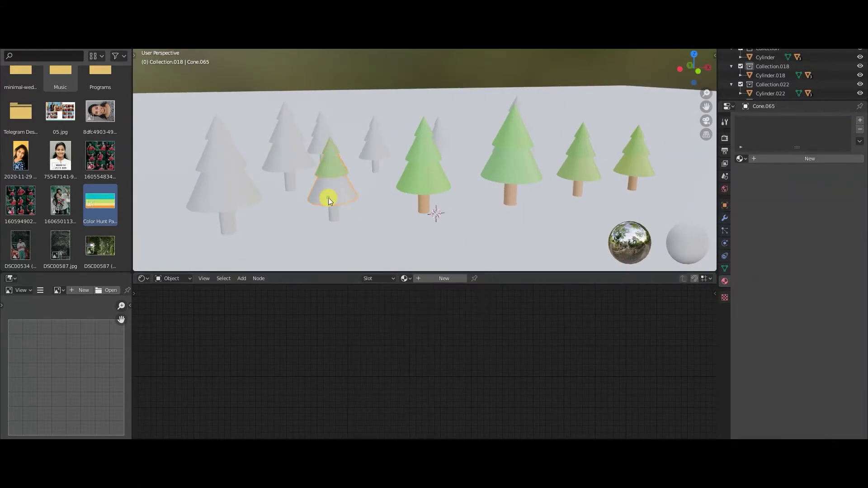
pyautogui.click(400, 320)
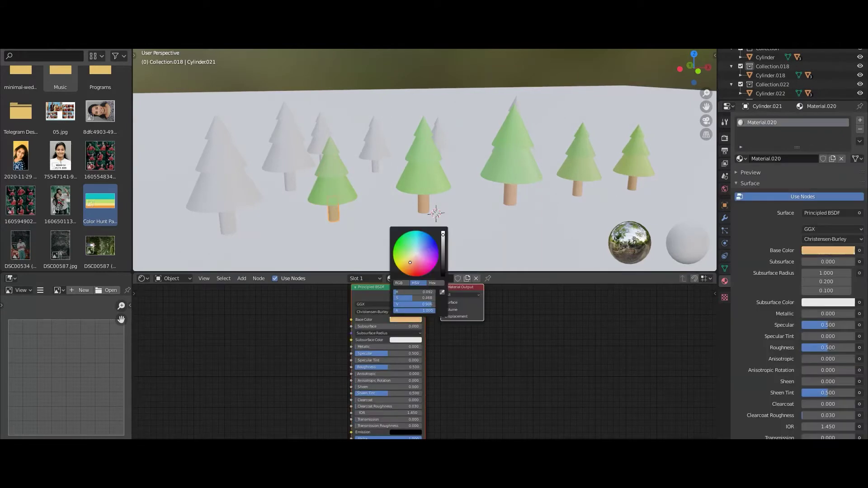
# Step: Make the left tree's cones green and the next trunk orange
pyautogui.click(228, 222)
pyautogui.click(224, 190)
pyautogui.click(400, 320)
pyautogui.click(404, 252)
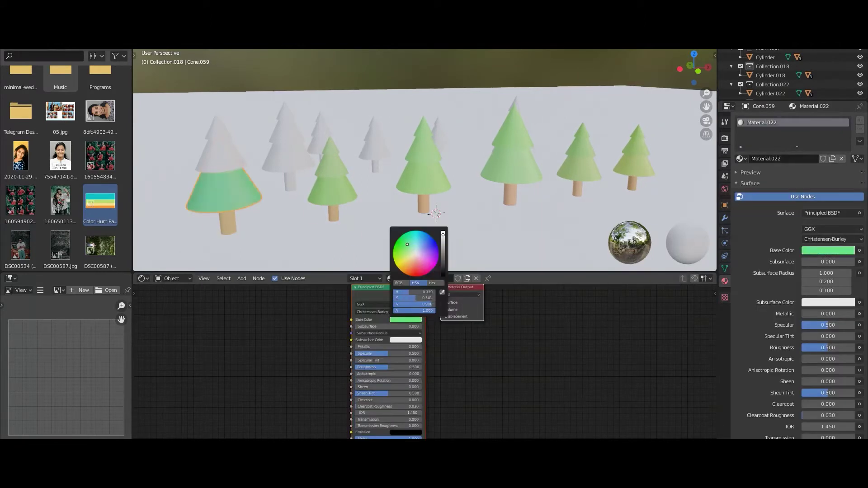
pyautogui.click(222, 149)
pyautogui.click(400, 320)
pyautogui.click(404, 252)
pyautogui.click(399, 320)
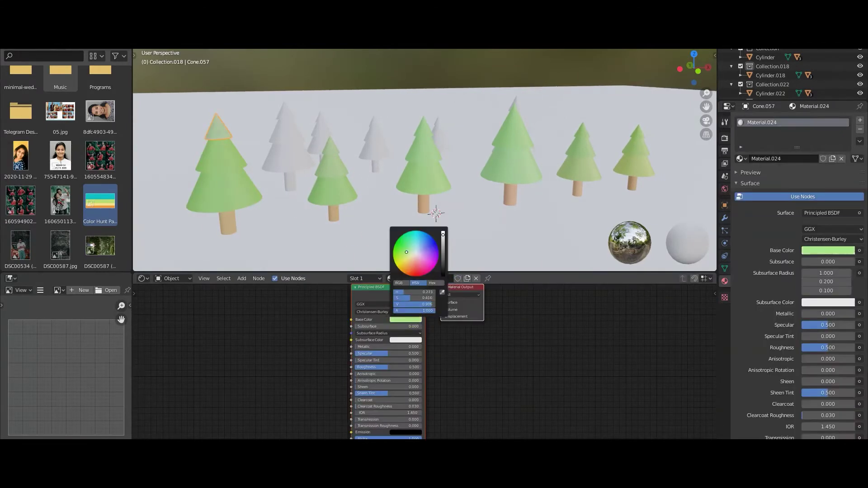
pyautogui.click(294, 180)
pyautogui.click(400, 319)
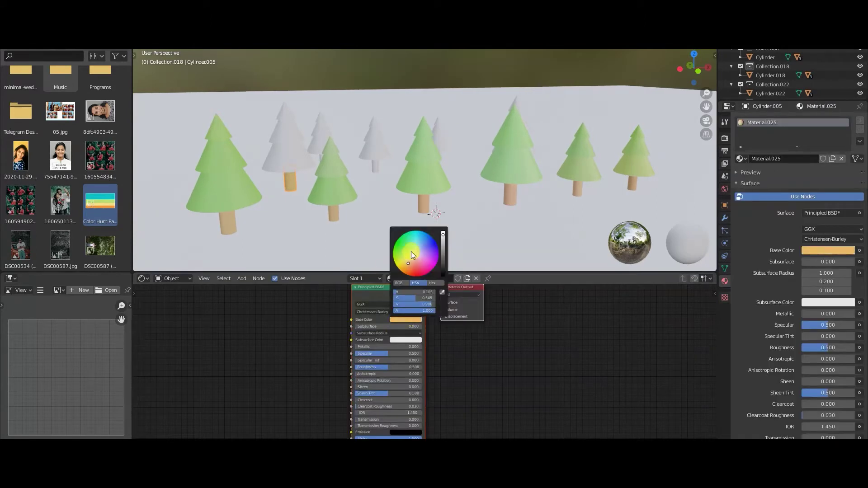
# Step: Give the upper-left white cone and a back trunk new materials
pyautogui.click(286, 126)
pyautogui.click(423, 279)
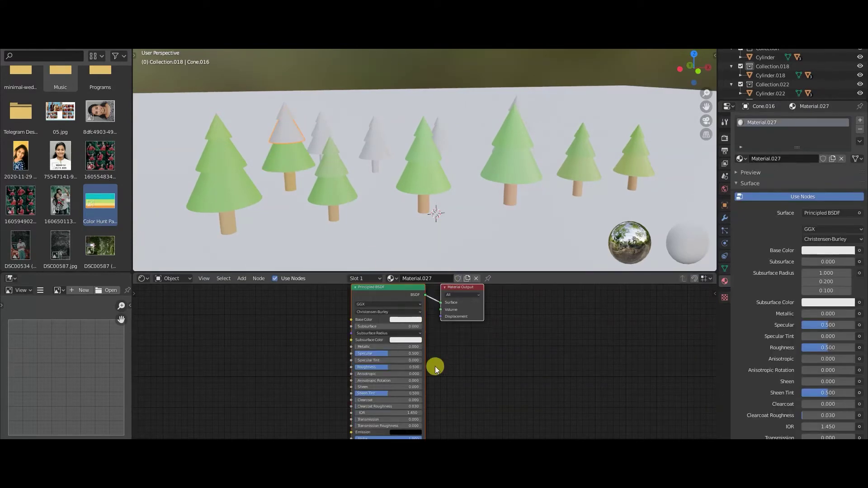
pyautogui.moveTo(535, 226); pyautogui.dragTo(536, 115, button='middle')
pyautogui.click(522, 116)
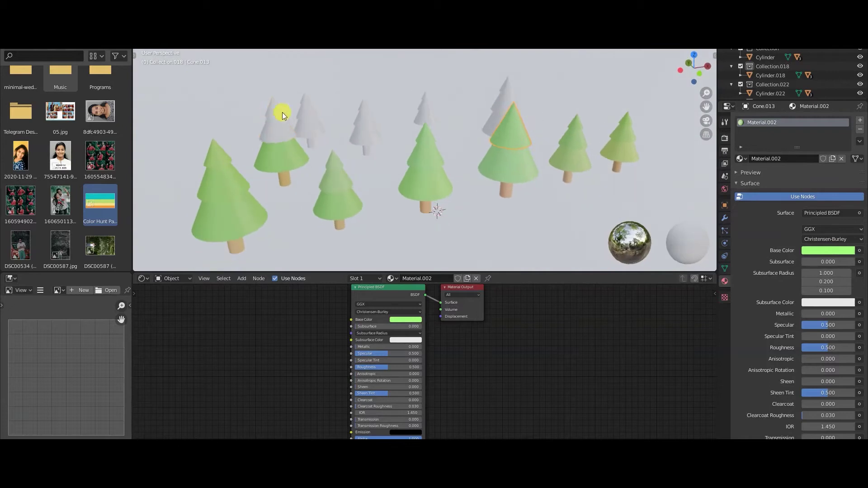
pyautogui.click(284, 116)
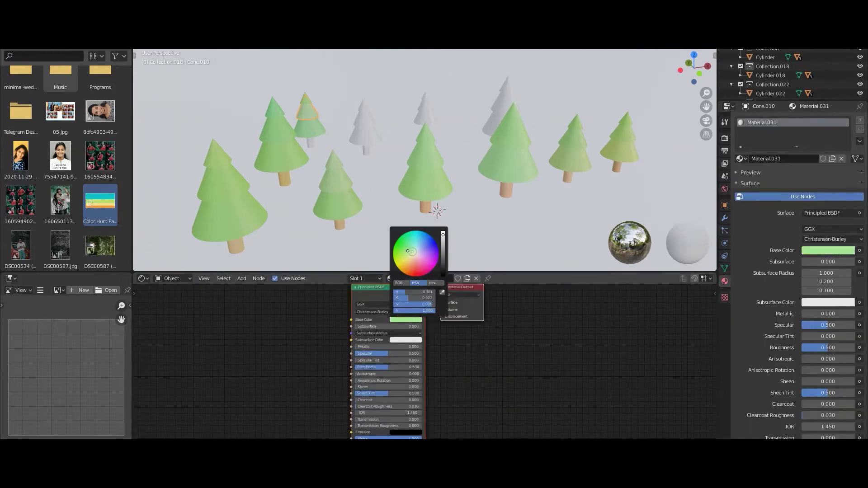
pyautogui.moveTo(355, 143)
pyautogui.mouseDown(button='middle')
pyautogui.moveTo(319, 137)
pyautogui.moveTo(323, 123)
pyautogui.moveTo(340, 119)
pyautogui.mouseUp(button='middle')
pyautogui.click(341, 119)
pyautogui.click(445, 279)
pyautogui.click(405, 320)
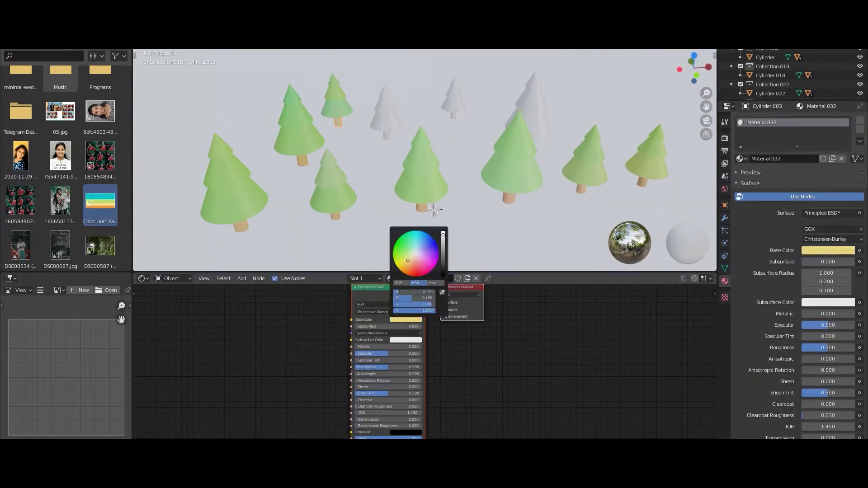
# Step: Colour the next back tree's white cones green
pyautogui.click(386, 117)
pyautogui.click(444, 278)
pyautogui.click(406, 319)
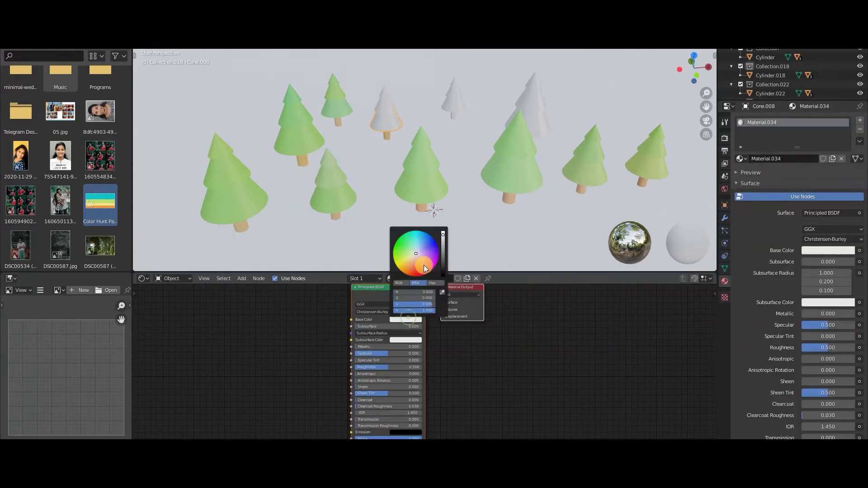
pyautogui.click(387, 104)
pyautogui.click(444, 278)
pyautogui.click(406, 319)
pyautogui.click(385, 92)
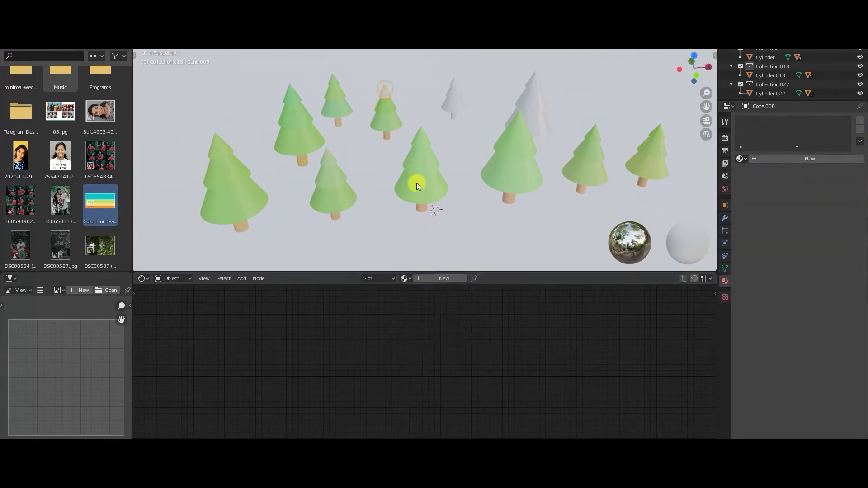
pyautogui.click(444, 278)
pyautogui.click(406, 319)
# Step: Colour the white tree's top cone green
pyautogui.click(407, 248)
pyautogui.click(455, 96)
pyautogui.click(444, 278)
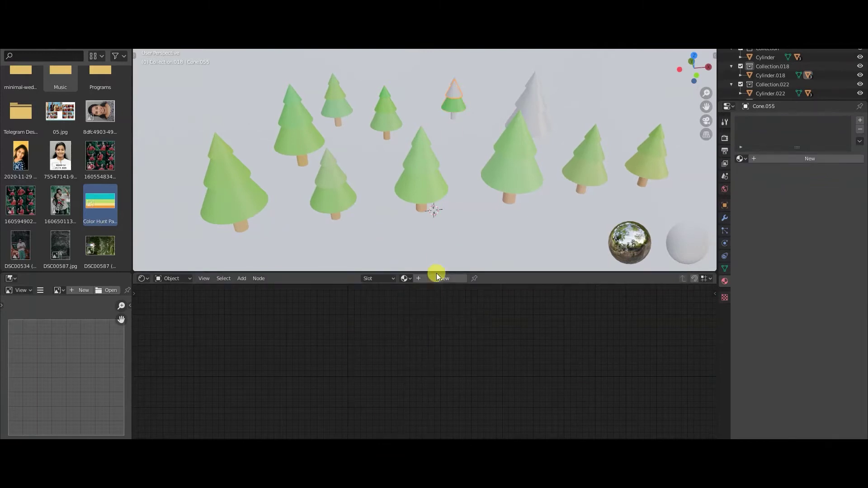
pyautogui.click(444, 278)
pyautogui.click(406, 319)
pyautogui.click(407, 249)
# Step: Give the remaining white trunks new orange materials
pyautogui.click(454, 116)
pyautogui.click(435, 278)
pyautogui.click(406, 319)
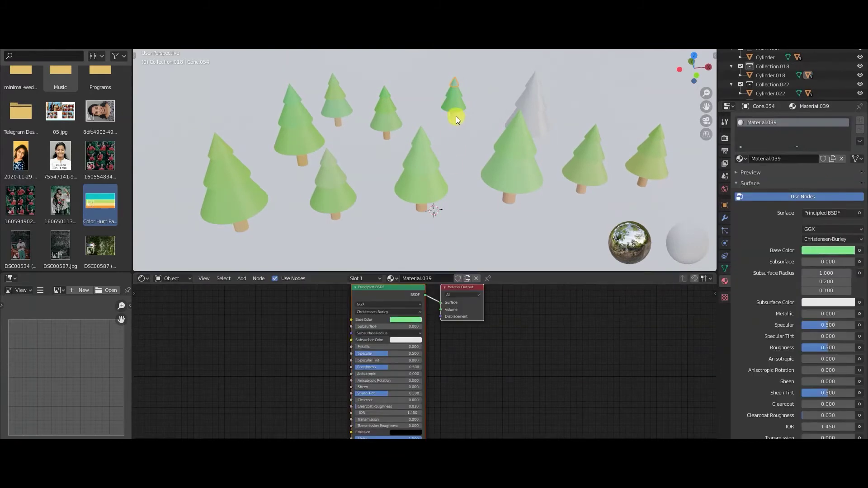
pyautogui.click(456, 114)
pyautogui.click(434, 278)
pyautogui.click(406, 319)
pyautogui.click(412, 260)
pyautogui.click(481, 168)
pyautogui.moveTo(481, 169); pyautogui.dragTo(471, 226, button='middle')
pyautogui.click(434, 279)
pyautogui.click(406, 319)
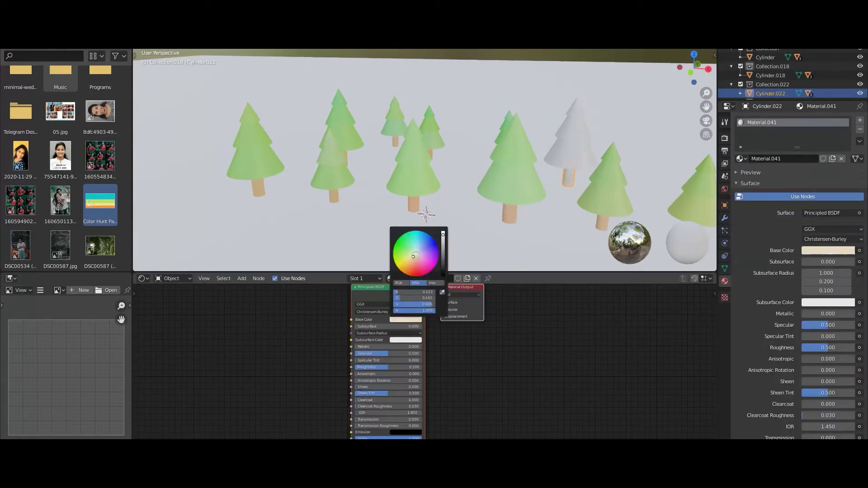
pyautogui.click(418, 251)
# Step: Colour the last white tree's cones green, then view the whole forest
pyautogui.click(574, 136)
pyautogui.click(467, 278)
pyautogui.click(405, 319)
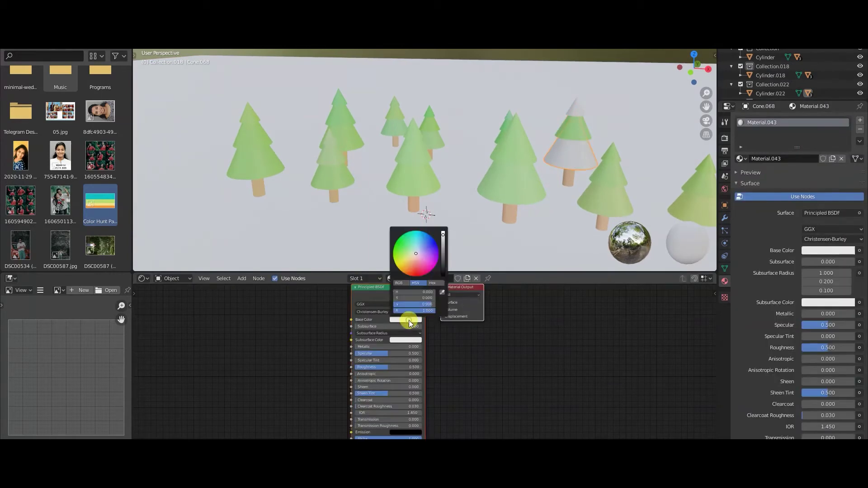
pyautogui.click(574, 116)
pyautogui.click(468, 278)
pyautogui.click(406, 319)
pyautogui.click(618, 121)
pyautogui.click(587, 223)
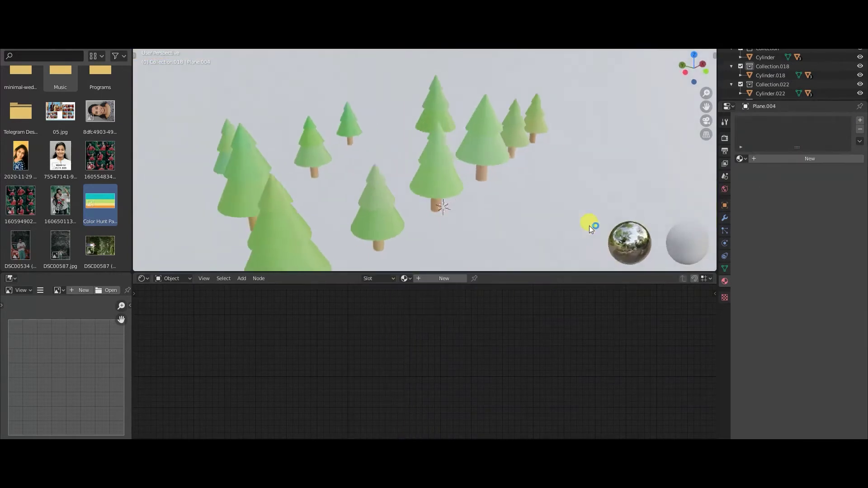
pyautogui.moveTo(587, 223); pyautogui.dragTo(431, 202, button='middle')
# Step: Return to the Layout view and select a tree trunk from above
pyautogui.hotkey('ctrl', 'pageup')
pyautogui.moveTo(454, 164)
pyautogui.mouseDown(button='middle')
pyautogui.moveTo(430, 273)
pyautogui.moveTo(534, 316)
pyautogui.moveTo(489, 304)
pyautogui.moveTo(441, 233)
pyautogui.moveTo(438, 210)
pyautogui.moveTo(444, 281)
pyautogui.moveTo(573, 290)
pyautogui.moveTo(420, 284)
pyautogui.moveTo(423, 253)
pyautogui.mouseUp(button='middle')
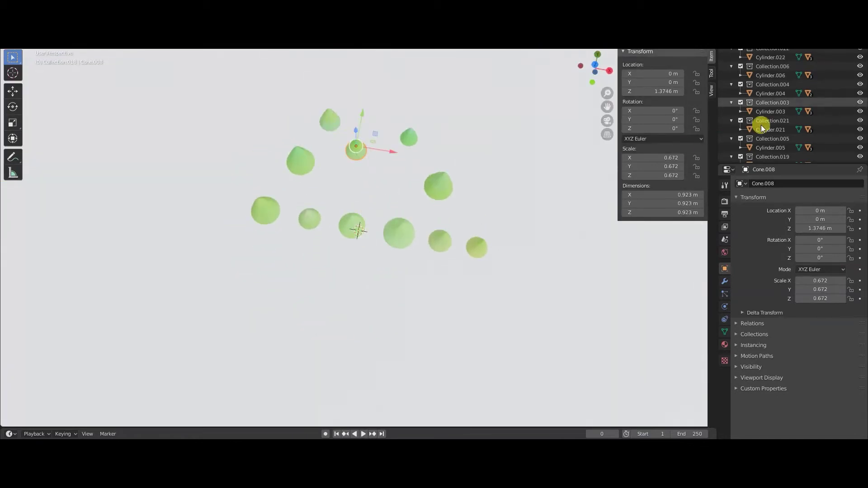
pyautogui.scroll(-3, 762, 124)
pyautogui.scroll(-3, 772, 102)
pyautogui.click(762, 91)
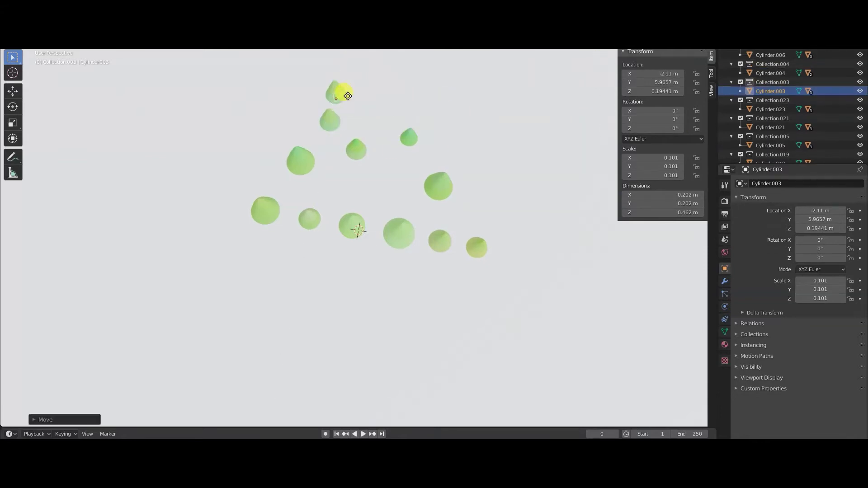
# Step: Select the whole collection of Cylinder.002's tree and place a duplicate in the pattern
pyautogui.moveTo(384, 122)
pyautogui.mouseDown(button='middle')
pyautogui.moveTo(447, 235)
pyautogui.moveTo(459, 200)
pyautogui.mouseUp(button='middle')
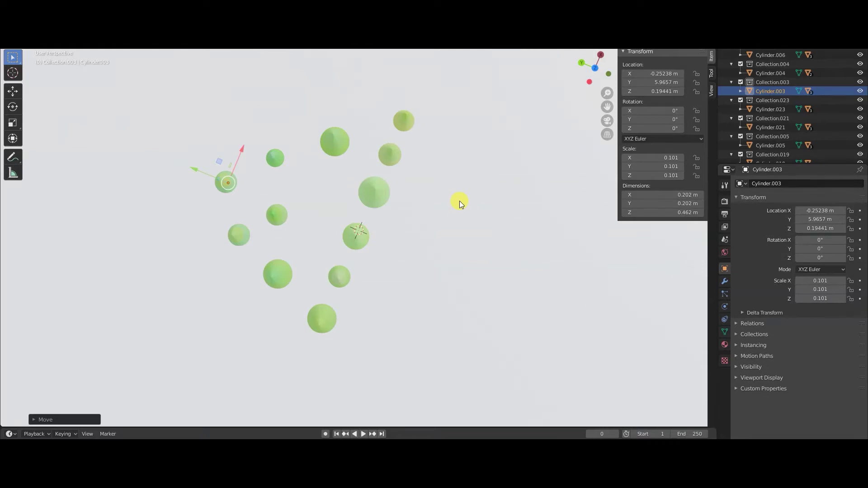
pyautogui.moveTo(459, 201); pyautogui.dragTo(329, 207, button='middle')
pyautogui.click(343, 155)
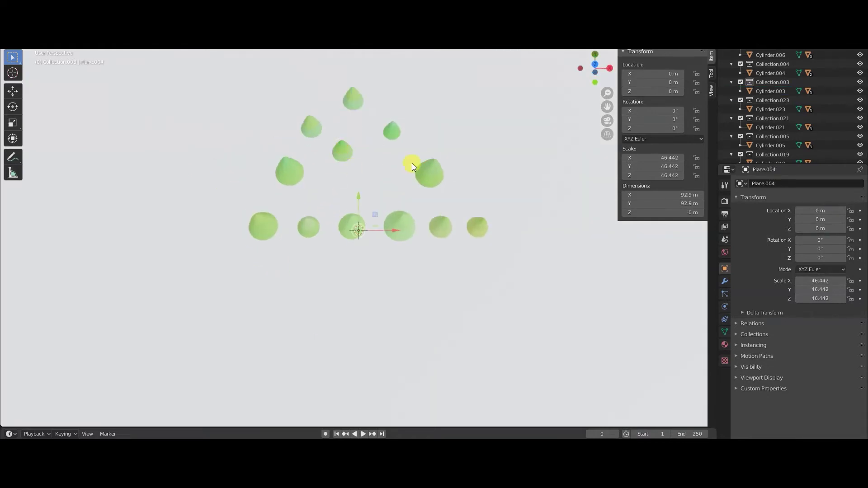
pyautogui.rightClick(767, 145)
pyautogui.click(775, 147)
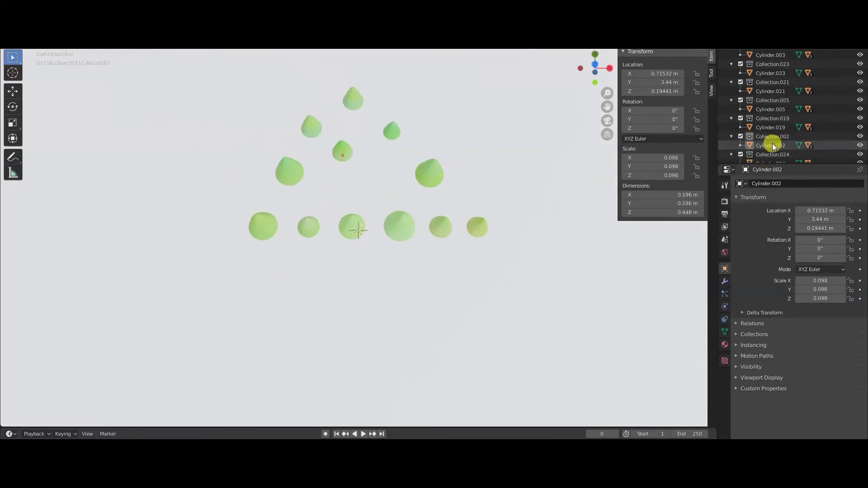
pyautogui.click(386, 151)
pyautogui.click(342, 101)
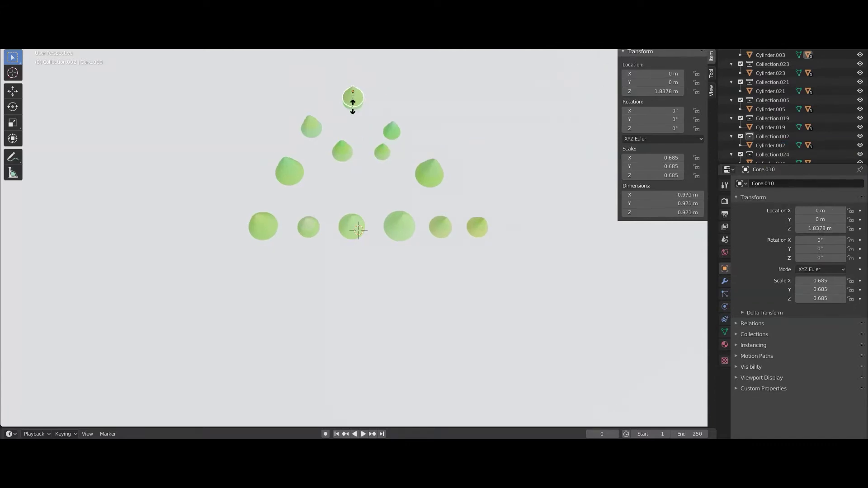
# Step: Lower the small middle cone along Z and reposition the left-of-centre tree
pyautogui.click(353, 98)
pyautogui.click(422, 137)
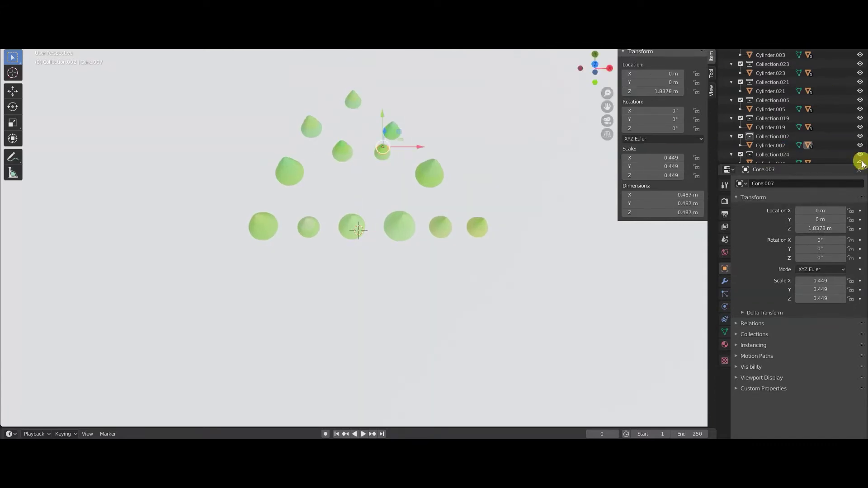
pyautogui.press('g')
pyautogui.press('z')
pyautogui.click(403, 171)
pyautogui.click(342, 152)
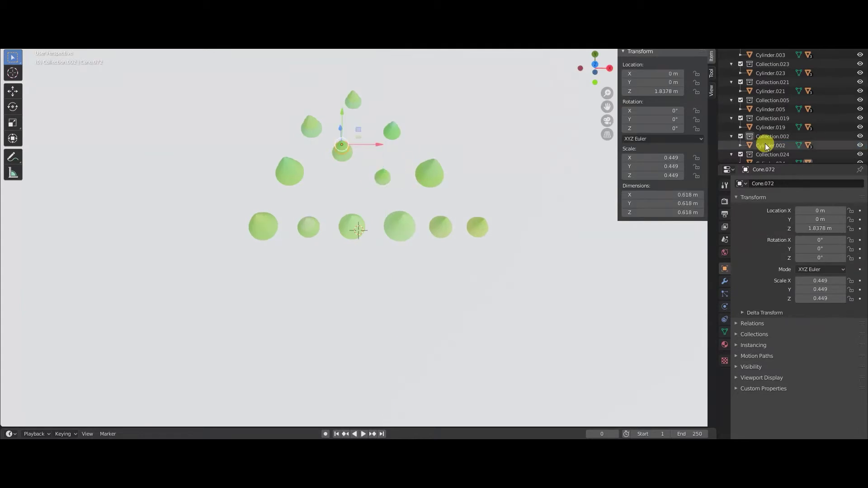
pyautogui.click(388, 161)
pyautogui.click(343, 152)
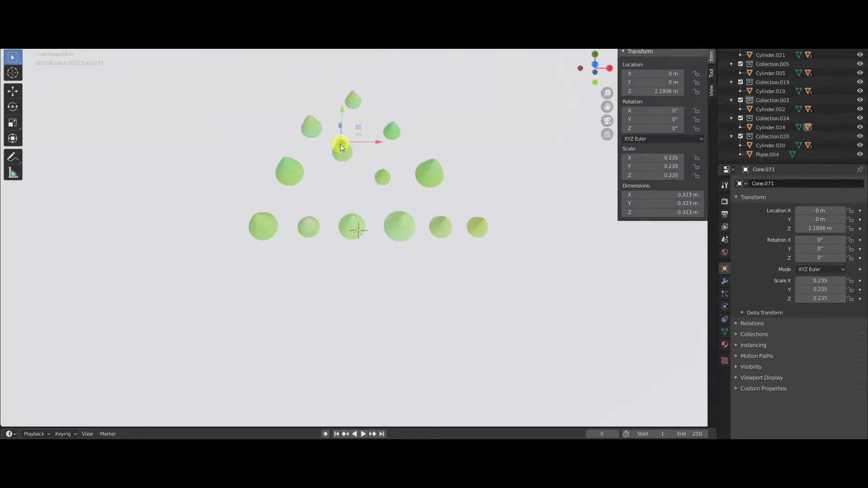
pyautogui.click(387, 177)
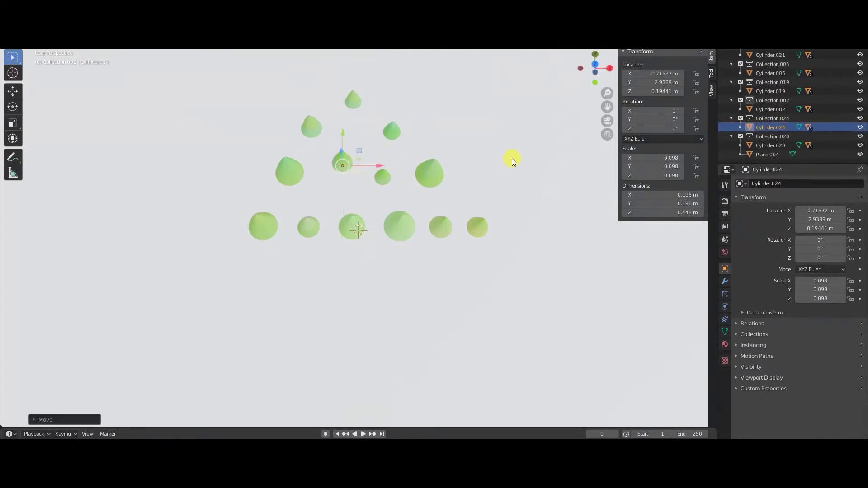
# Step: Move the upper-right tree farther right and enlarge it slightly
pyautogui.moveTo(512, 158)
pyautogui.mouseDown(button='middle')
pyautogui.moveTo(514, 123)
pyautogui.moveTo(488, 119)
pyautogui.moveTo(496, 96)
pyautogui.moveTo(490, 141)
pyautogui.moveTo(466, 158)
pyautogui.mouseUp(button='middle')
pyautogui.click(328, 97)
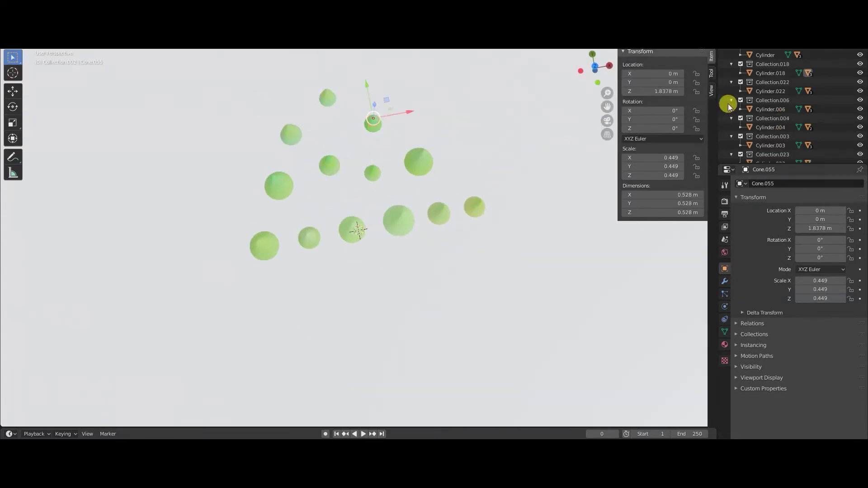
pyautogui.click(761, 72)
pyautogui.click(455, 92)
pyautogui.press('s')
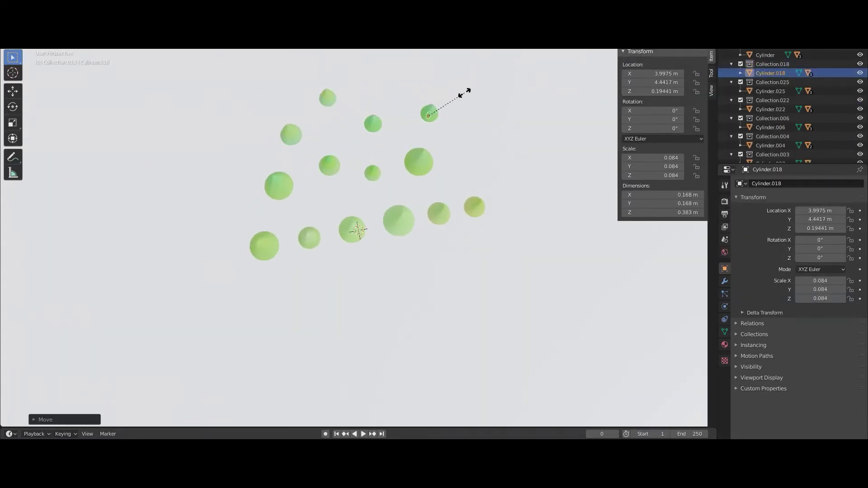
pyautogui.moveTo(465, 87)
pyautogui.mouseDown(button='middle')
pyautogui.moveTo(456, 124)
pyautogui.moveTo(486, 111)
pyautogui.moveTo(474, 200)
pyautogui.moveTo(528, 216)
pyautogui.moveTo(539, 235)
pyautogui.moveTo(482, 238)
pyautogui.mouseUp(button='middle')
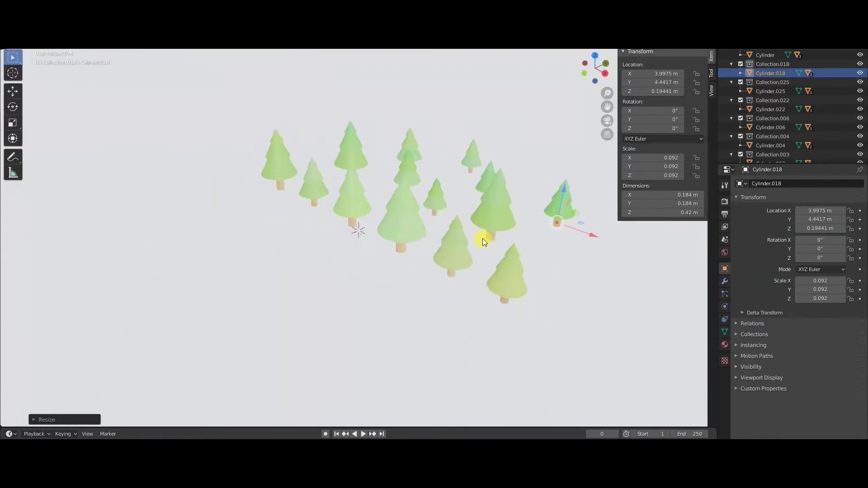
pyautogui.scroll(3, 482, 238)
# Step: Shrink the right-of-centre tree and add an enlarged tree copy at the row's right end
pyautogui.click(517, 199)
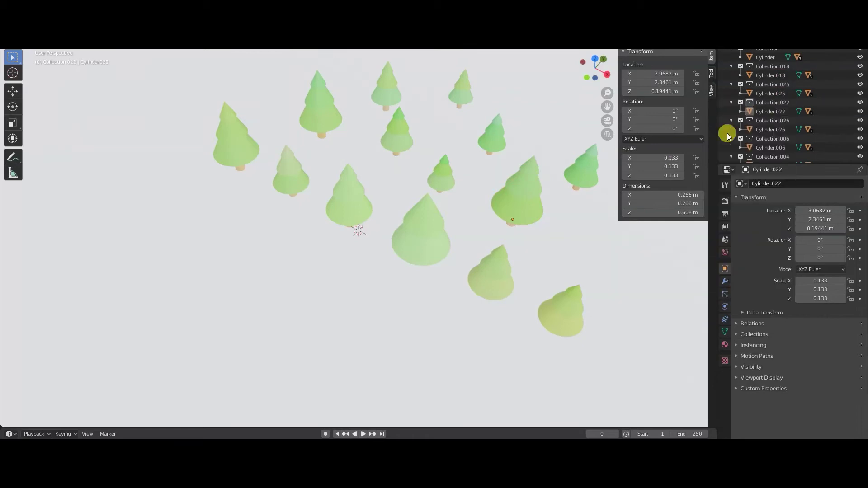
pyautogui.press('s')
pyautogui.click(629, 246)
pyautogui.moveTo(628, 246)
pyautogui.mouseDown(button='middle')
pyautogui.moveTo(521, 205)
pyautogui.moveTo(473, 150)
pyautogui.mouseUp(button='middle')
pyautogui.click(504, 218)
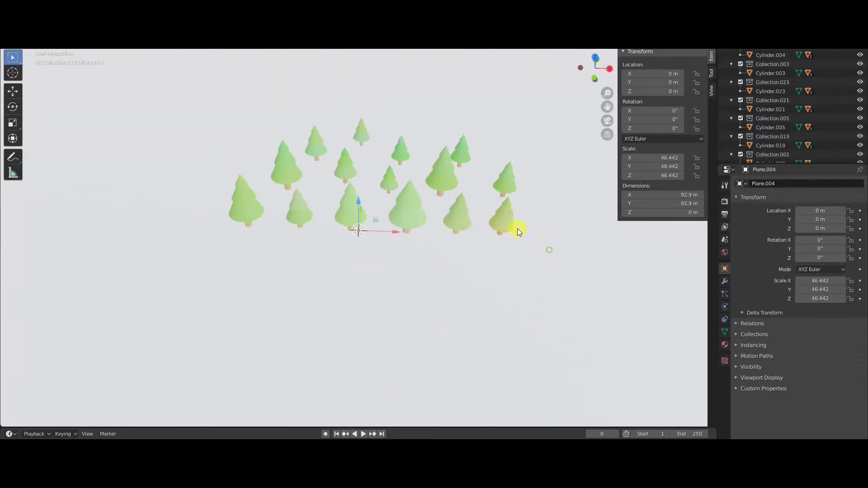
pyautogui.click(772, 56)
pyautogui.click(583, 216)
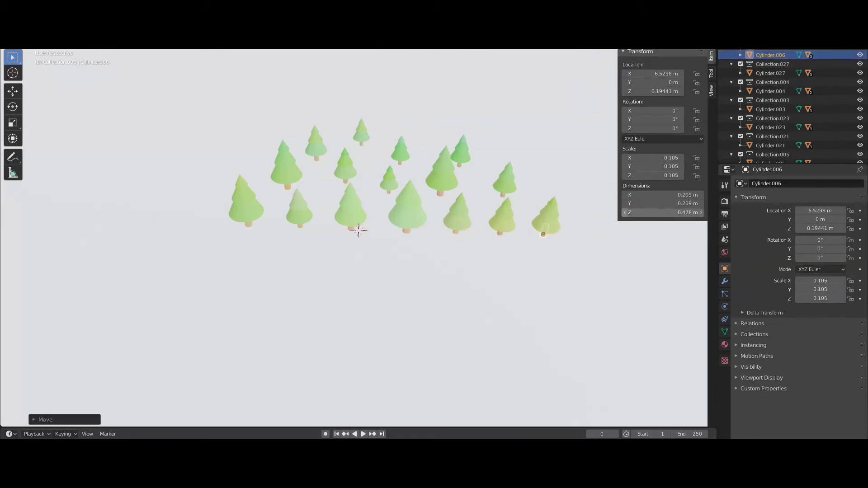
pyautogui.moveTo(583, 215)
pyautogui.mouseDown(button='middle')
pyautogui.moveTo(543, 137)
pyautogui.moveTo(539, 189)
pyautogui.moveTo(533, 167)
pyautogui.mouseUp(button='middle')
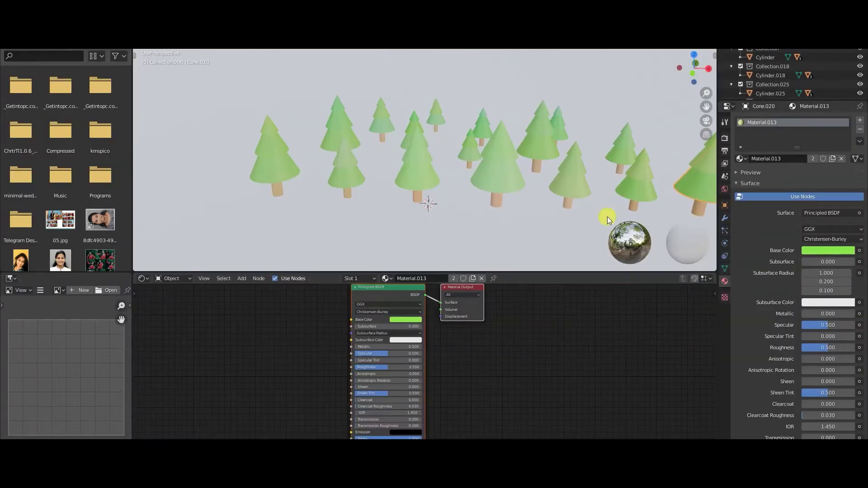
pyautogui.click(597, 221)
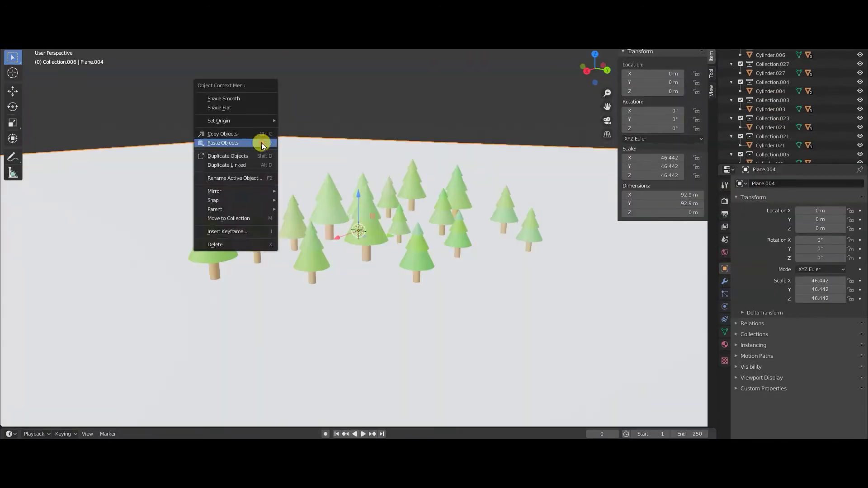
# Step: Add an area light and raise it above the trees
pyautogui.hotkey('shift', 'a')
pyautogui.moveTo(172, 278)
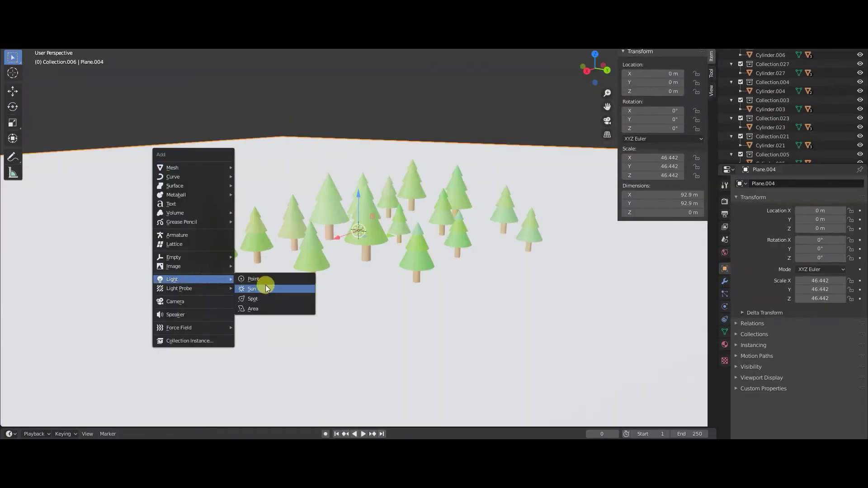
pyautogui.click(271, 309)
pyautogui.scroll(5, 764, 73)
pyautogui.scroll(-1, 775, 79)
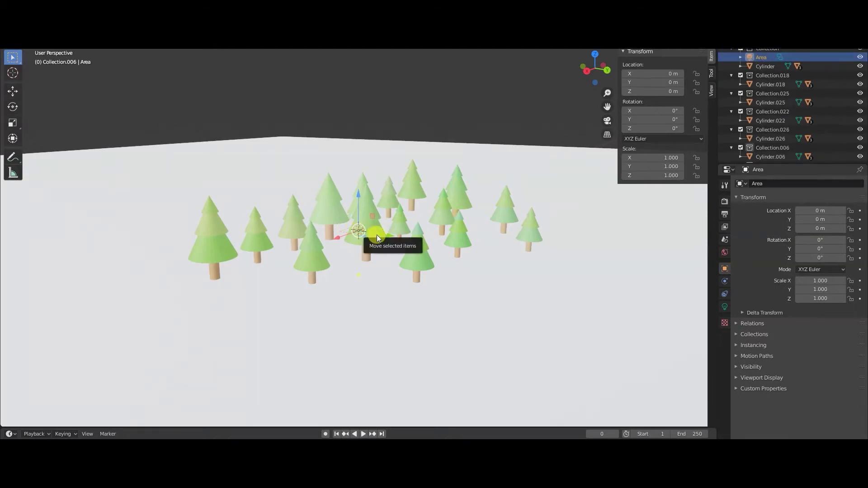
pyautogui.click(487, 351)
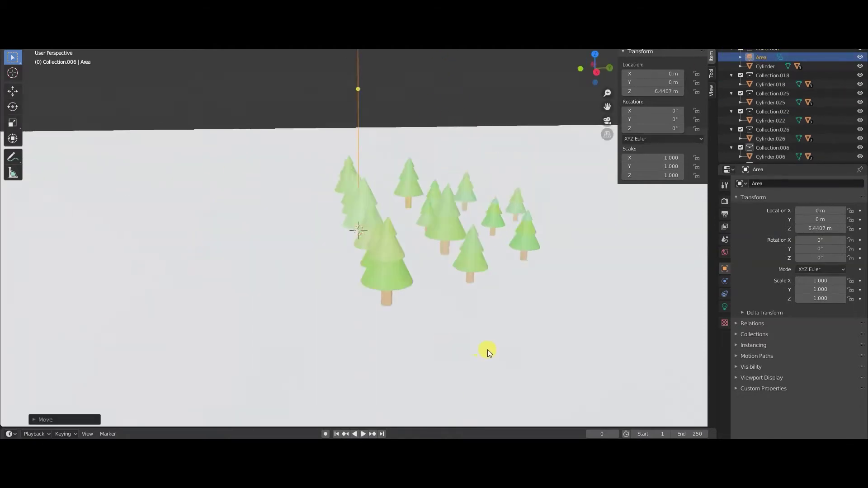
pyautogui.moveTo(486, 351); pyautogui.dragTo(585, 413, button='middle')
# Step: Set the light to 10 W power and 11.8 m size, raised 12.243 m up
pyautogui.click(725, 306)
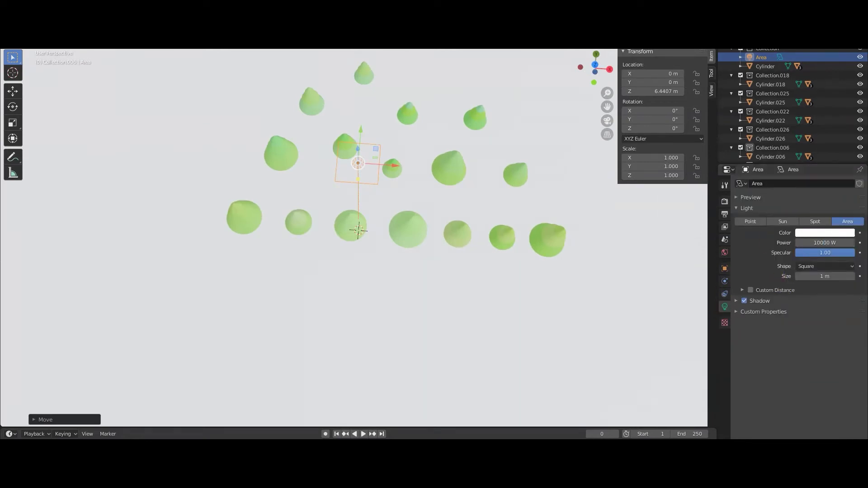
pyautogui.rightClick(375, 276)
pyautogui.click(375, 276)
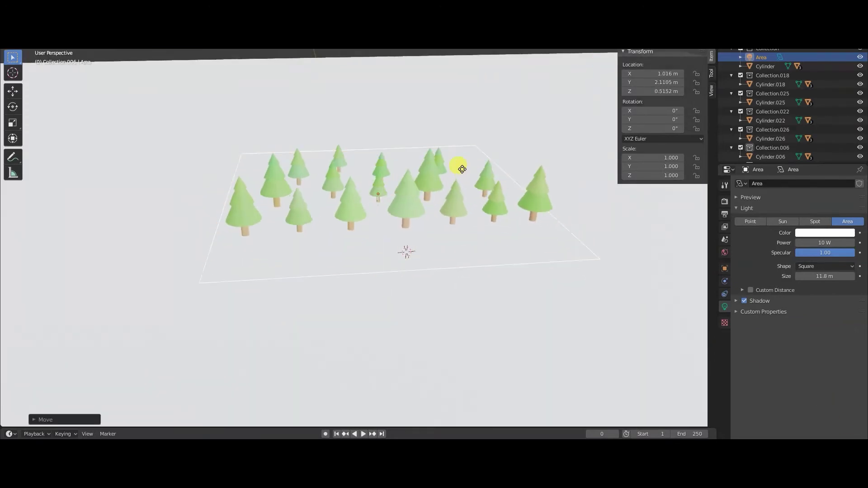
pyautogui.moveTo(378, 162)
pyautogui.mouseDown()
pyautogui.moveTo(393, 175)
pyautogui.moveTo(358, 413)
pyautogui.mouseUp()
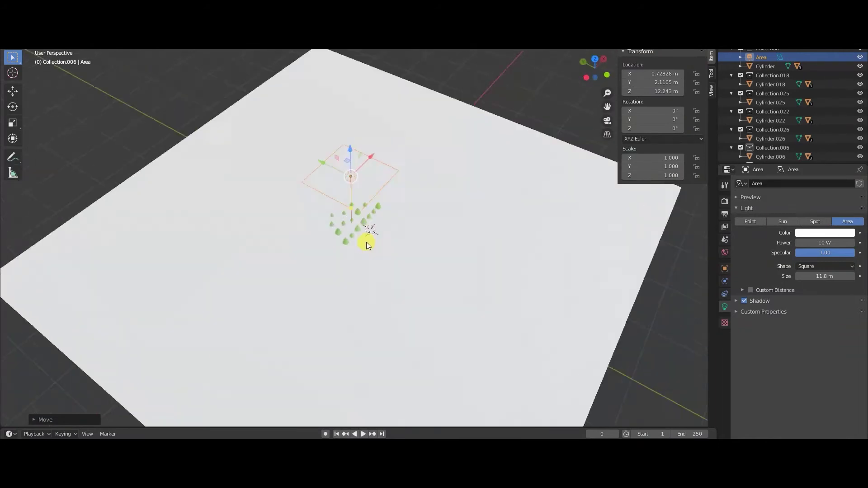
pyautogui.scroll(-5, 341, 253)
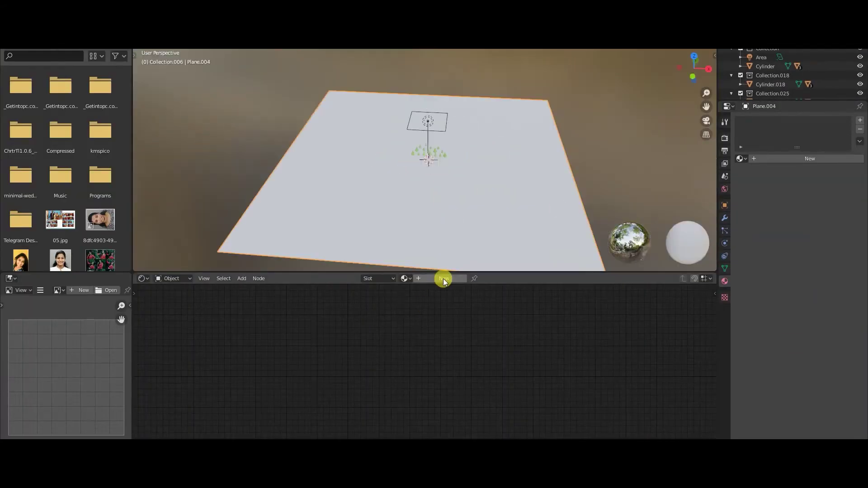
# Step: Create Material.045 for the ground plane, trying cyan, near-white and red base colours
pyautogui.click(444, 281)
pyautogui.click(405, 319)
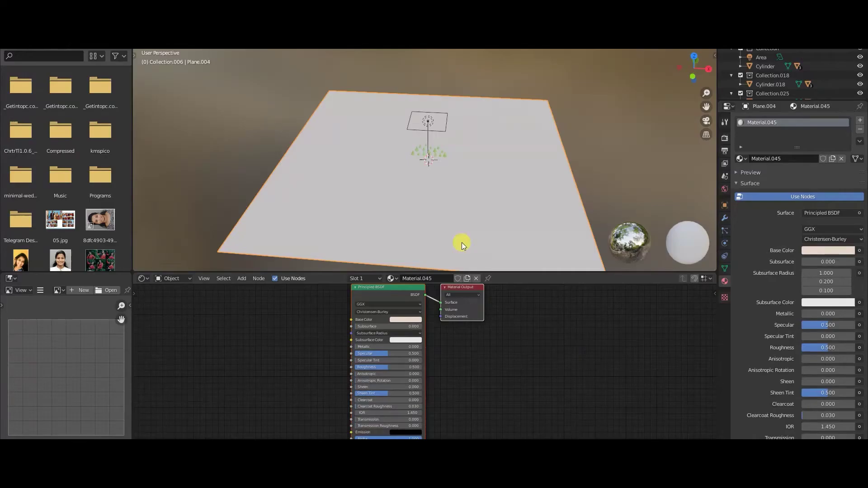
pyautogui.click(406, 319)
pyautogui.moveTo(421, 244); pyautogui.dragTo(436, 273)
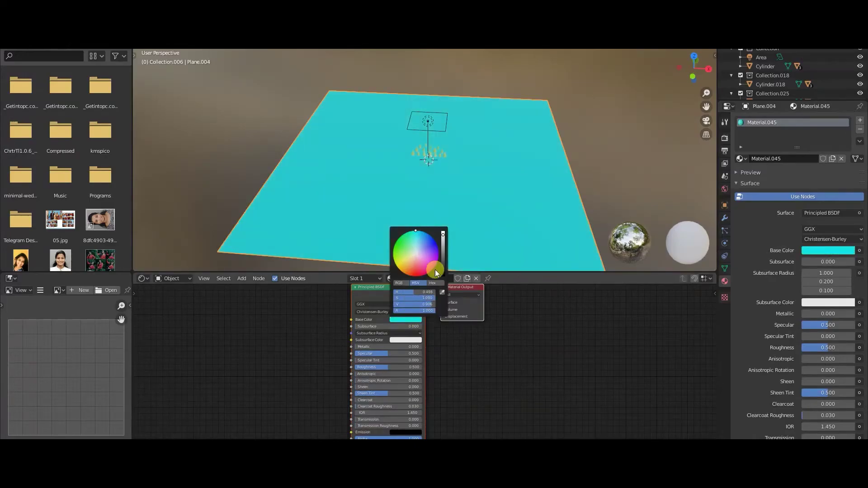
pyautogui.moveTo(434, 238); pyautogui.dragTo(415, 244)
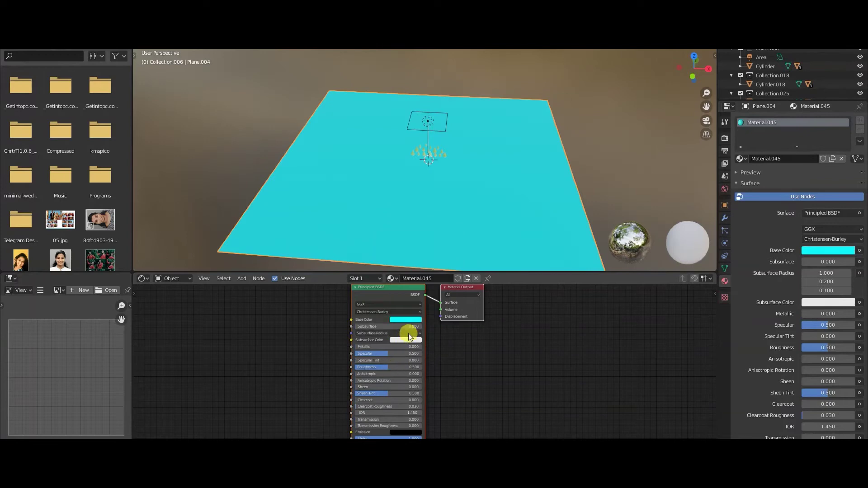
pyautogui.click(406, 319)
pyautogui.click(416, 254)
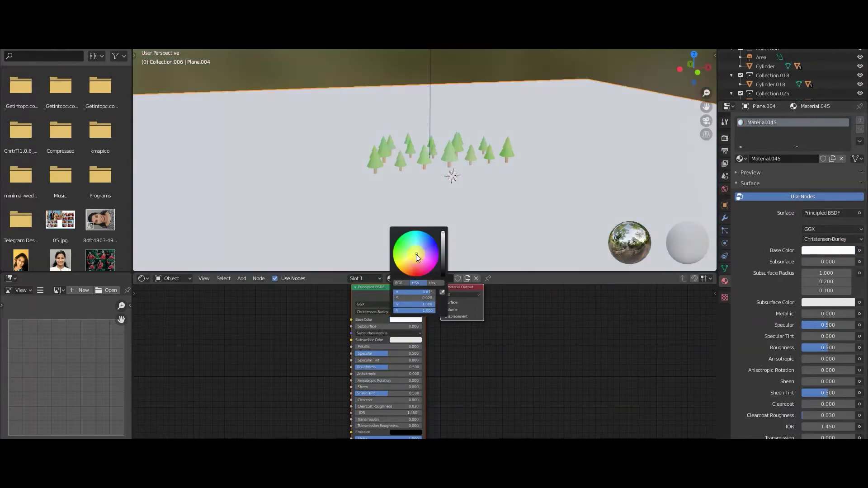
pyautogui.moveTo(414, 298); pyautogui.dragTo(416, 299)
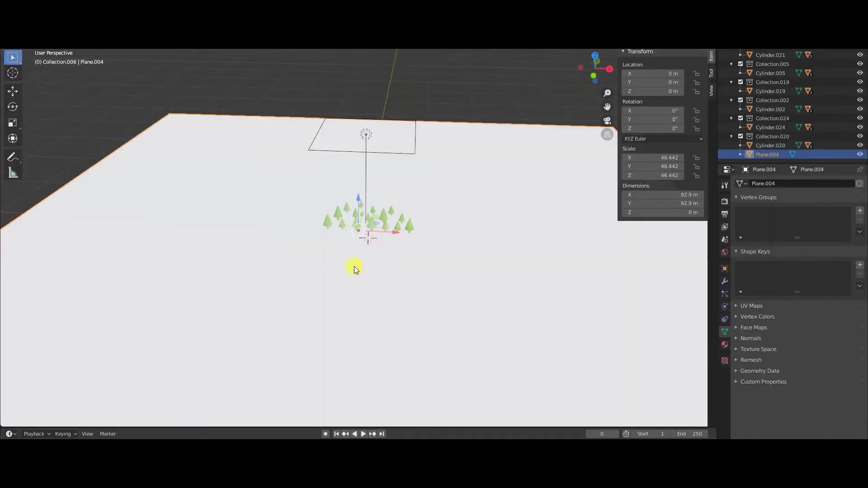
# Step: Switch the light to a 45° spot light and add a 50 mm camera
pyautogui.click(815, 222)
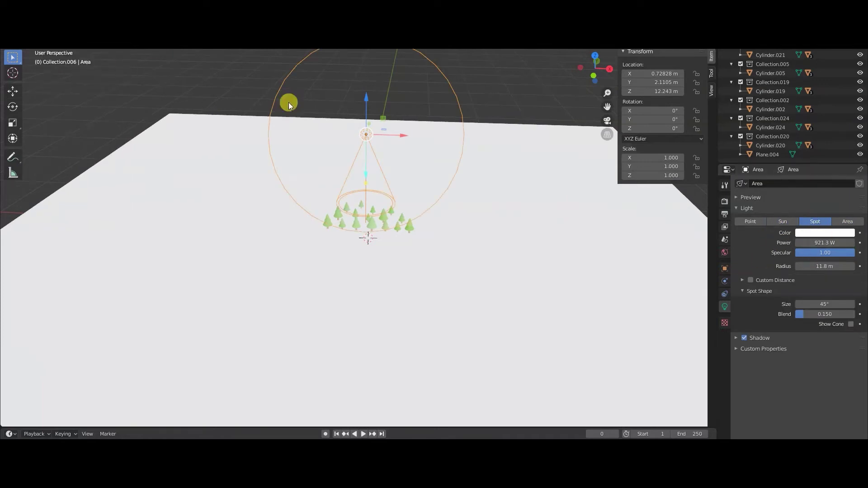
pyautogui.moveTo(290, 105); pyautogui.dragTo(262, 121, button='middle')
pyautogui.hotkey('shift', 'a')
pyautogui.click(242, 167)
pyautogui.moveTo(242, 169)
pyautogui.mouseDown(button='middle')
pyautogui.moveTo(399, 180)
pyautogui.moveTo(398, 199)
pyautogui.mouseUp(button='middle')
pyautogui.scroll(10, 783, 123)
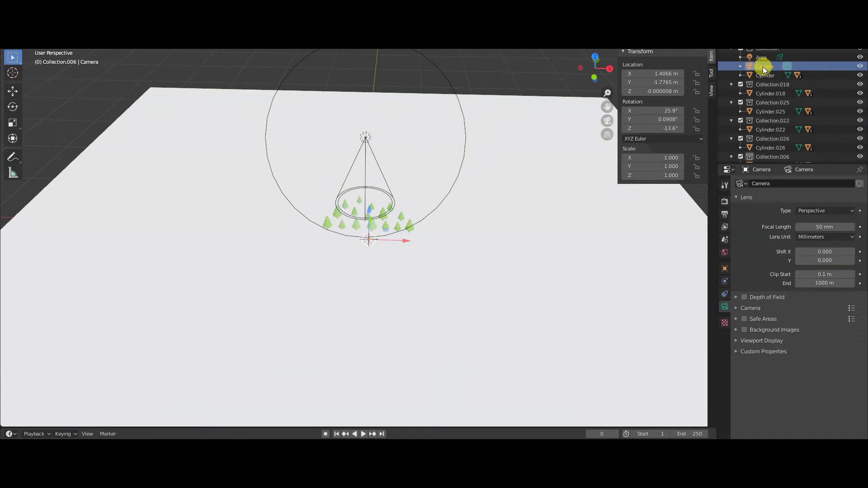
# Step: Switch the viewport to camera view and select the camera
pyautogui.click(380, 246)
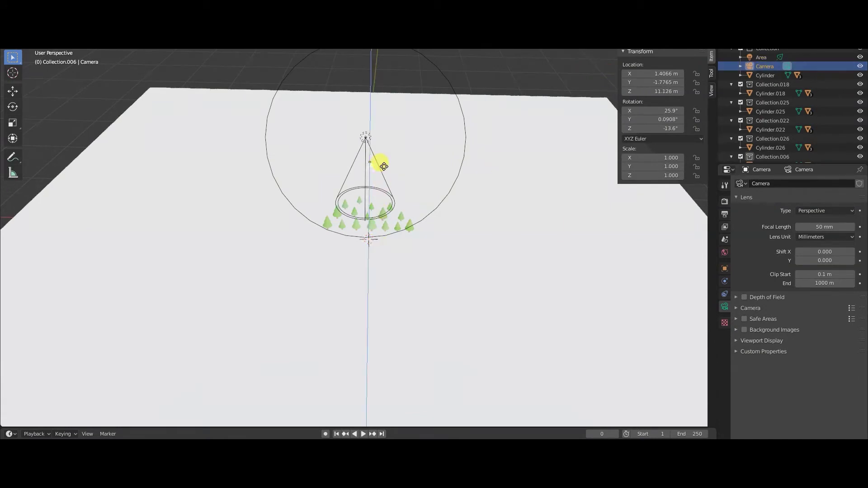
pyautogui.click(712, 89)
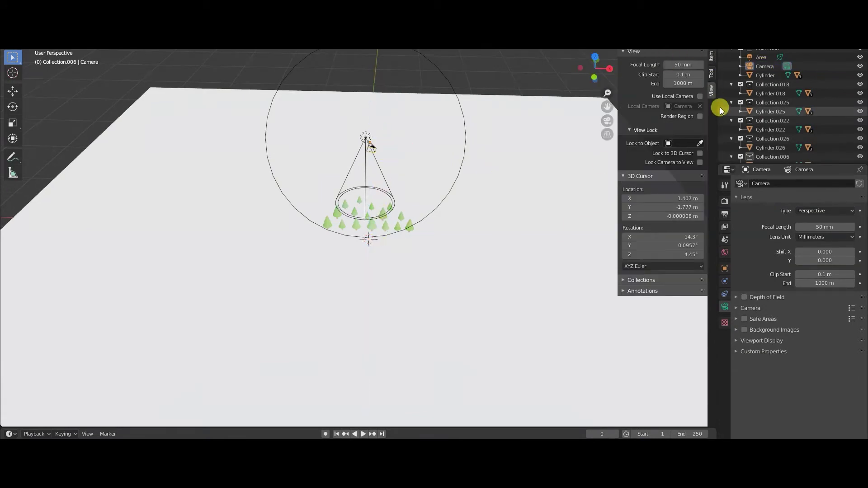
pyautogui.click(712, 77)
pyautogui.press('KP_0')
pyautogui.click(448, 208)
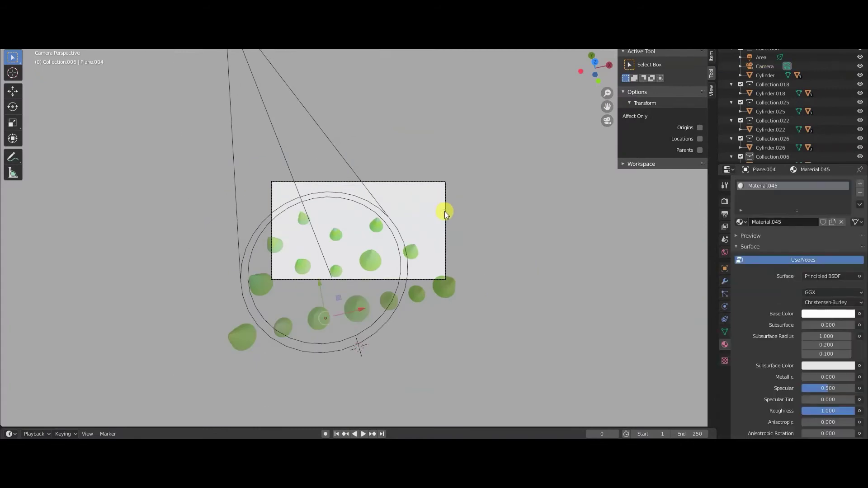
pyautogui.click(742, 67)
# Step: Raise the camera along Z, shift it along X and tilt it on X
pyautogui.press('g')
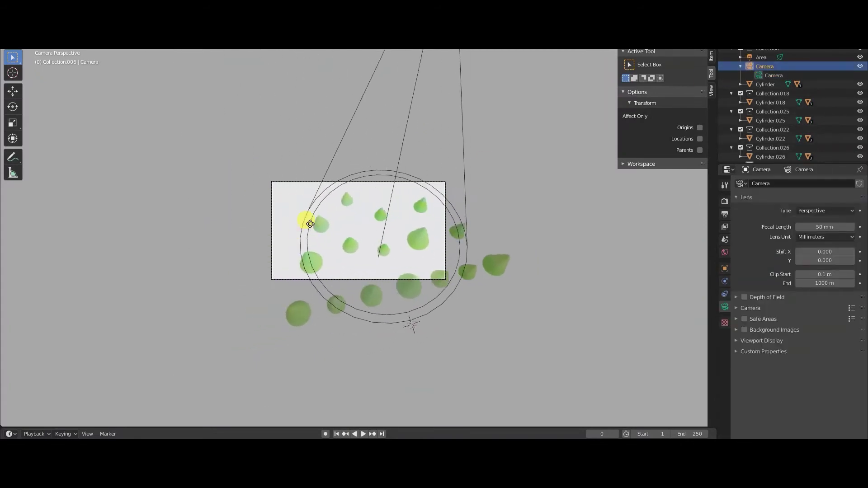
pyautogui.press('z')
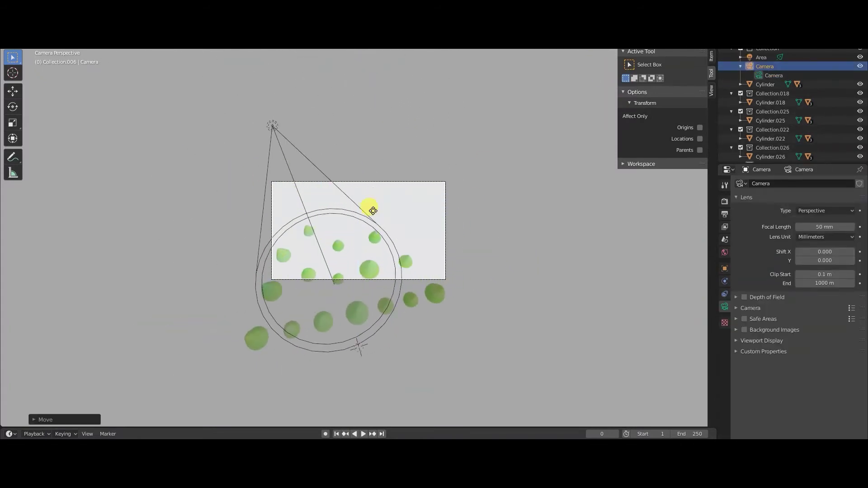
pyautogui.click(374, 282)
pyautogui.press('g')
pyautogui.press('x')
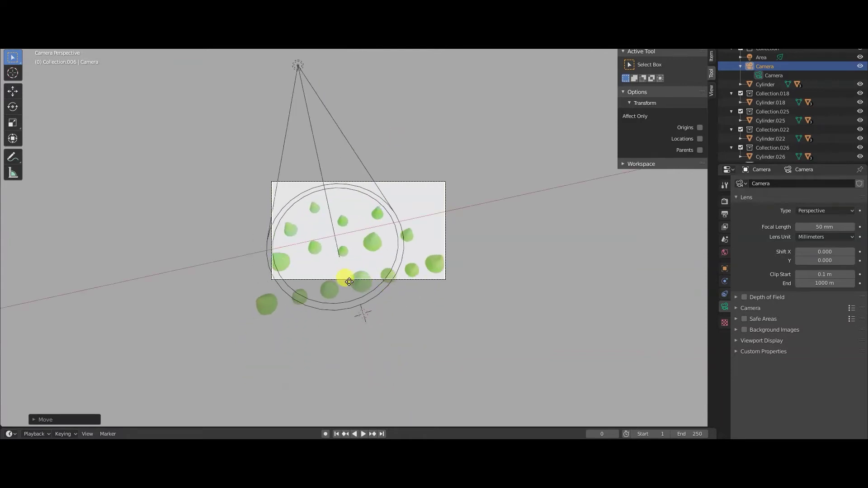
pyautogui.press('r')
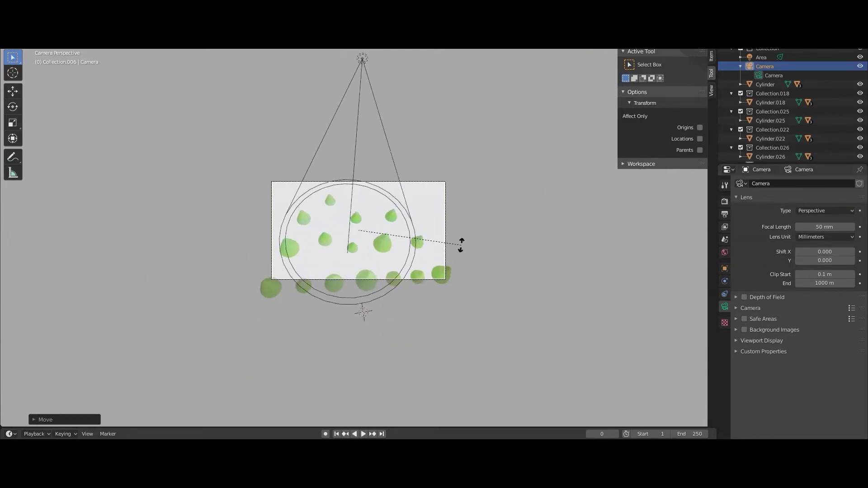
pyautogui.press('x')
pyautogui.click(441, 249)
# Step: Fine-tune the camera along Y, Z and X so it frames the trees from above
pyautogui.press('g')
pyautogui.press('y')
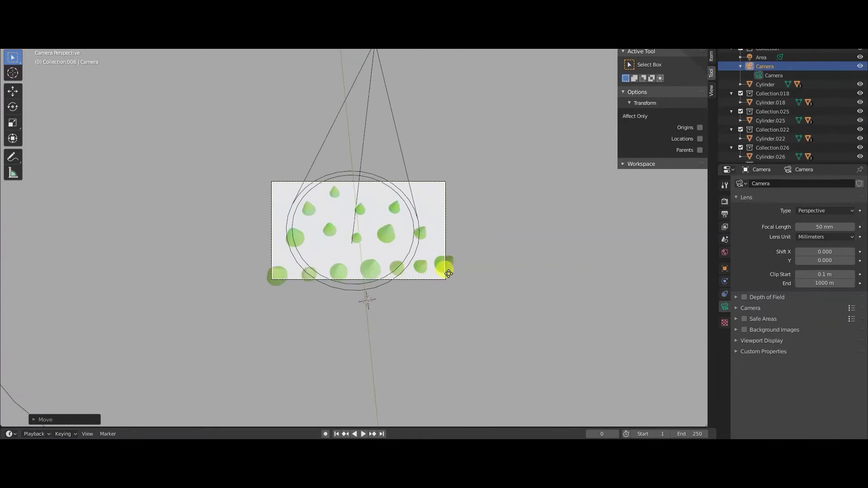
pyautogui.press('z')
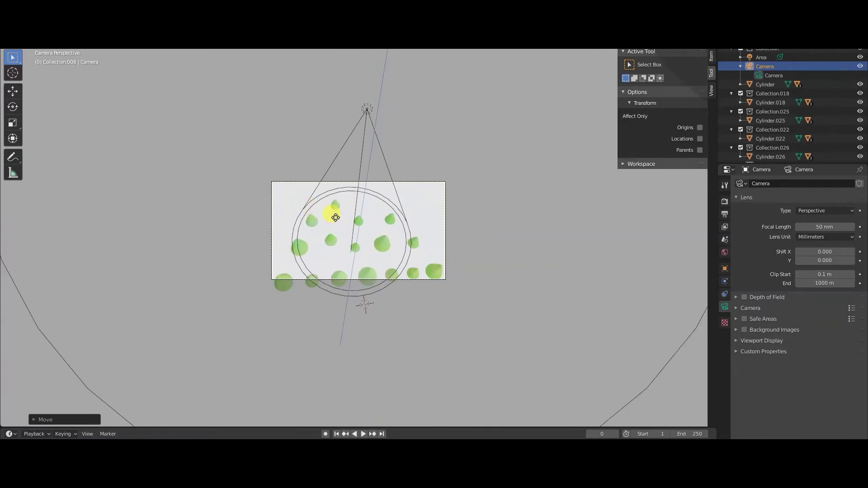
pyautogui.press('x')
pyautogui.click(360, 264)
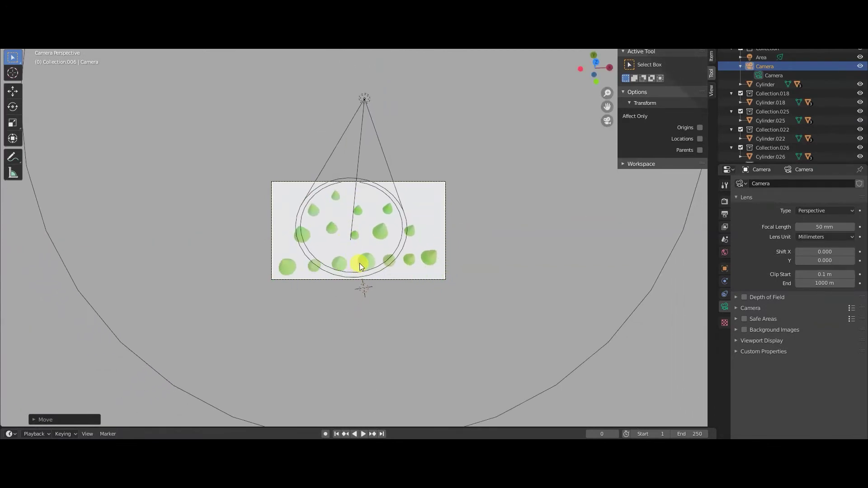
pyautogui.moveTo(360, 266); pyautogui.dragTo(388, 226, button='middle')
# Step: Return to camera view and set the area light's power to 100000 W
pyautogui.click(614, 126)
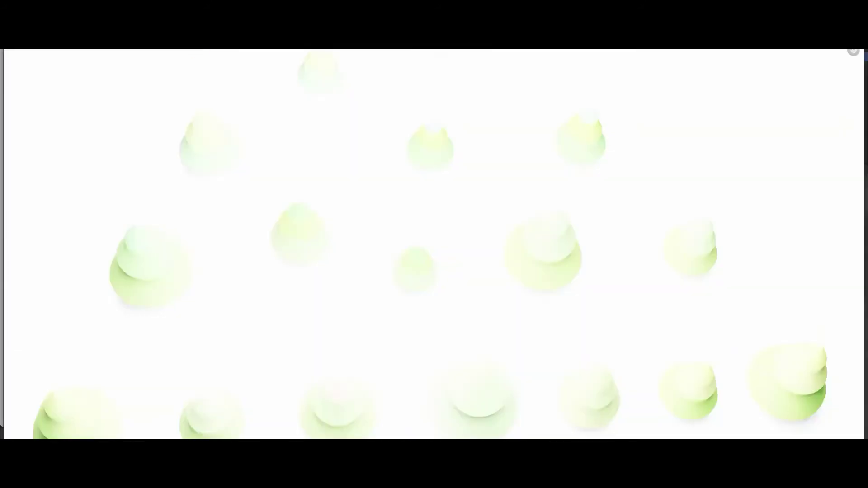
pyautogui.click(813, 243)
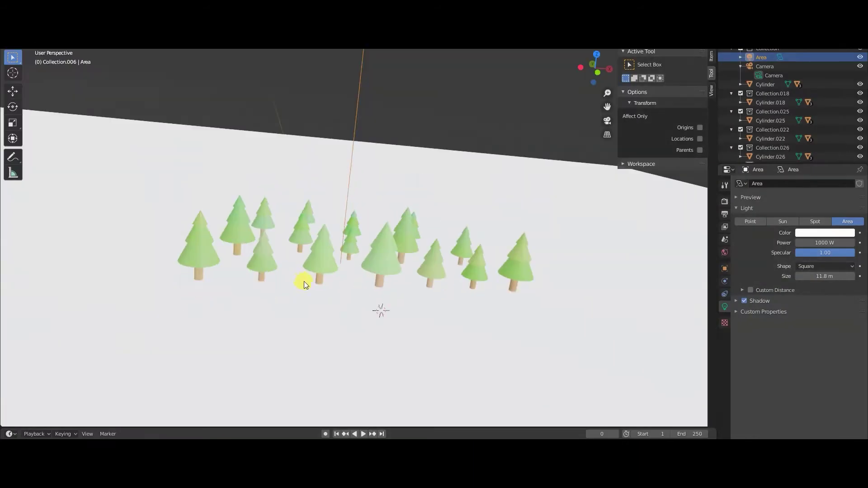
# Step: Inspect the tree's base colour and the ground's subsurface colour in Material properties
pyautogui.click(320, 277)
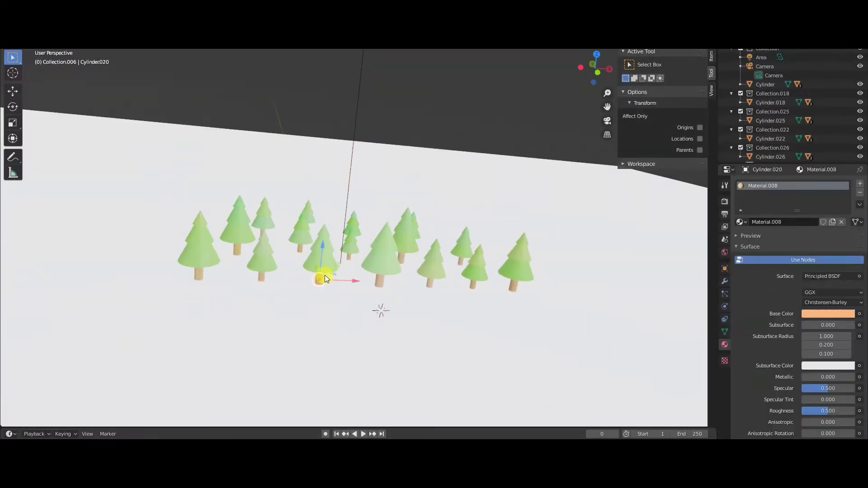
pyautogui.scroll(3, 307, 254)
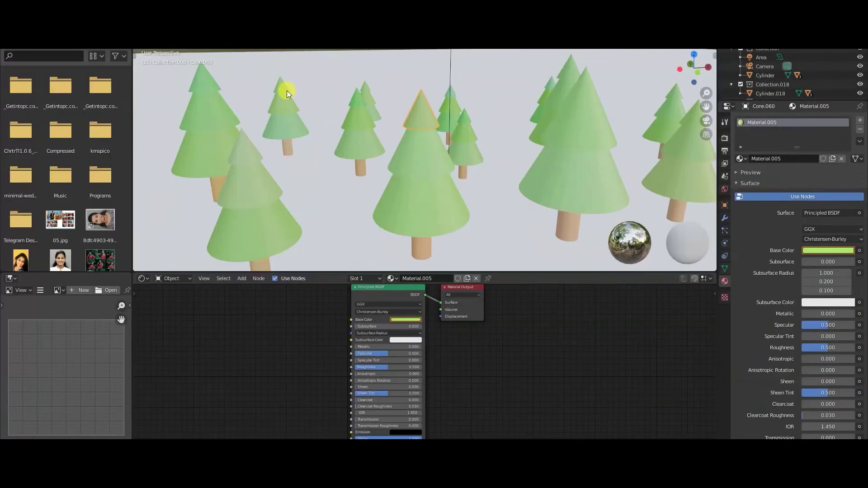
pyautogui.click(411, 323)
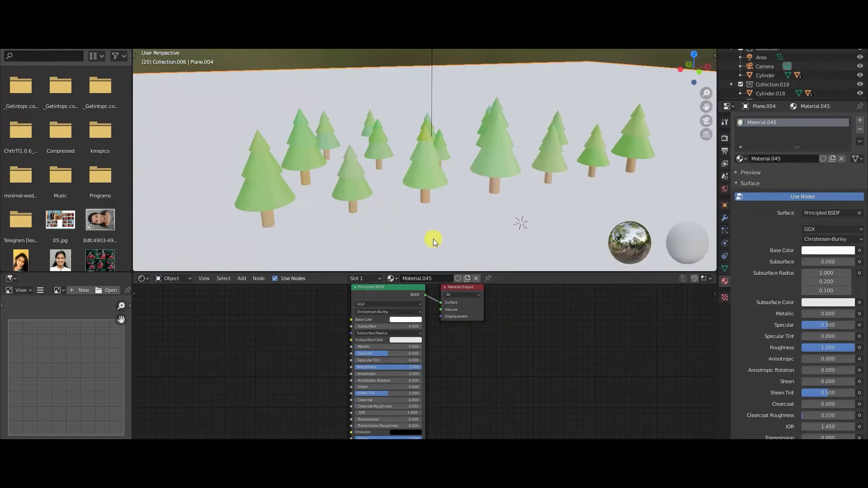
pyautogui.click(405, 342)
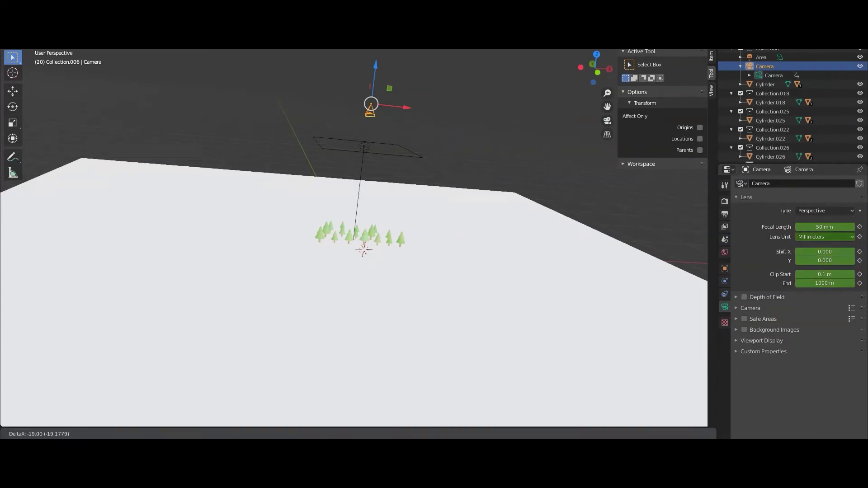
# Step: Drag the area light lower over the trees and set its power to 5000 W
pyautogui.click(608, 120)
pyautogui.click(365, 98)
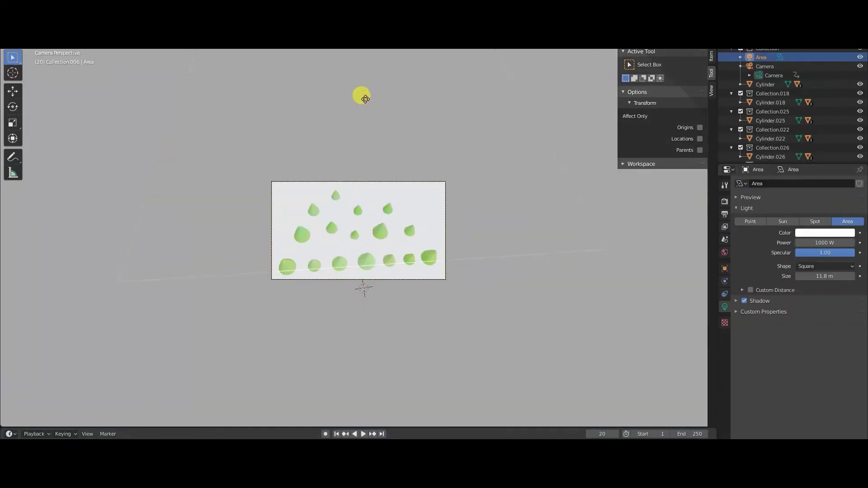
pyautogui.moveTo(365, 99); pyautogui.dragTo(411, 181)
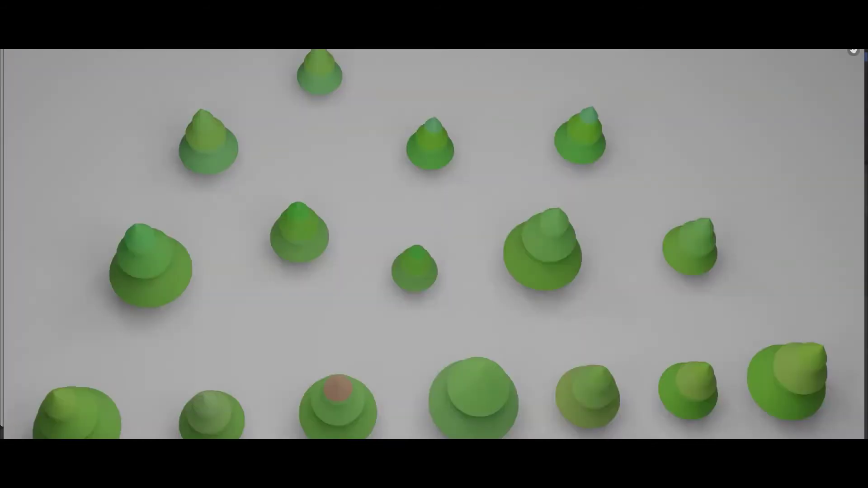
pyautogui.click(808, 243)
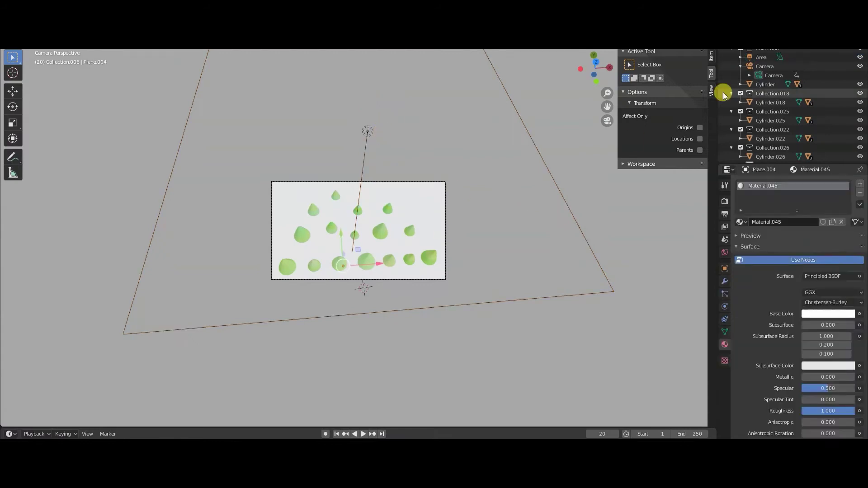
# Step: Tilt the area light over the trees, then select the camera and view through it
pyautogui.click(715, 70)
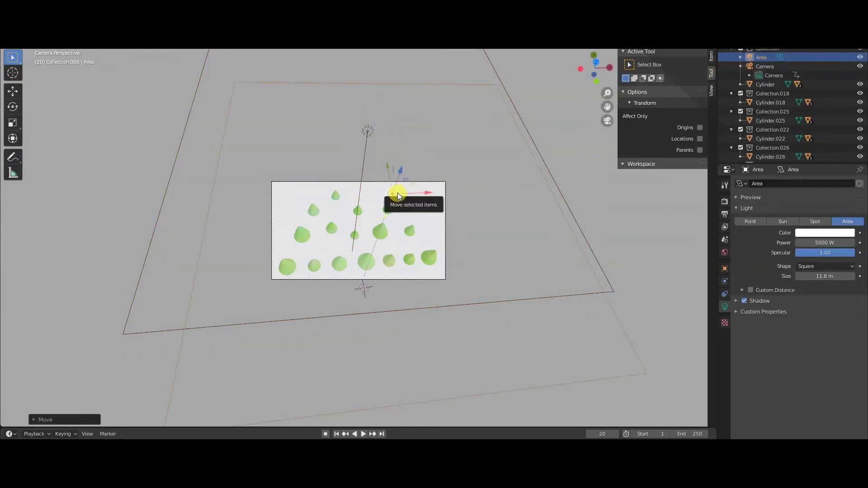
pyautogui.moveTo(398, 214); pyautogui.dragTo(333, 273, button='middle')
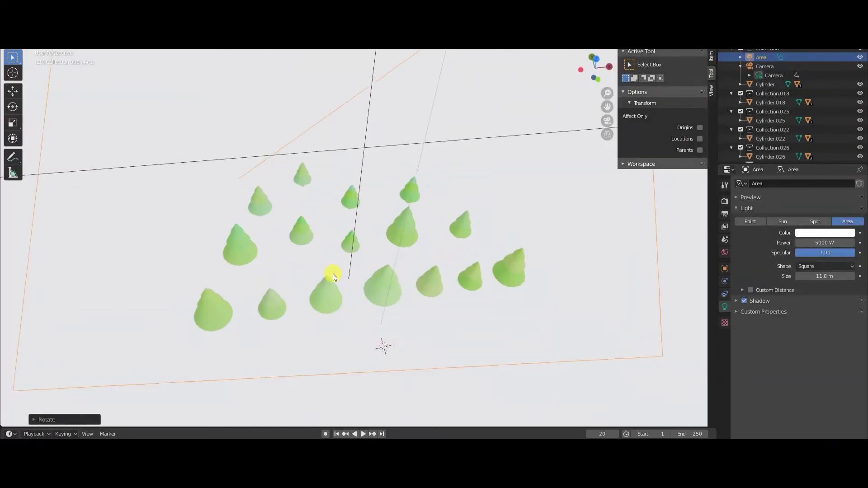
pyautogui.moveTo(333, 273); pyautogui.dragTo(393, 175)
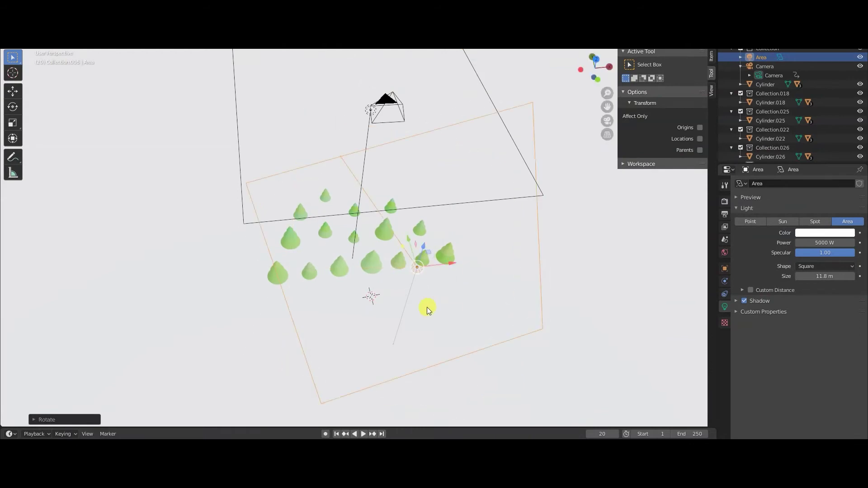
pyautogui.moveTo(427, 307)
pyautogui.mouseDown(button='middle')
pyautogui.moveTo(435, 245)
pyautogui.moveTo(383, 291)
pyautogui.mouseUp(button='middle')
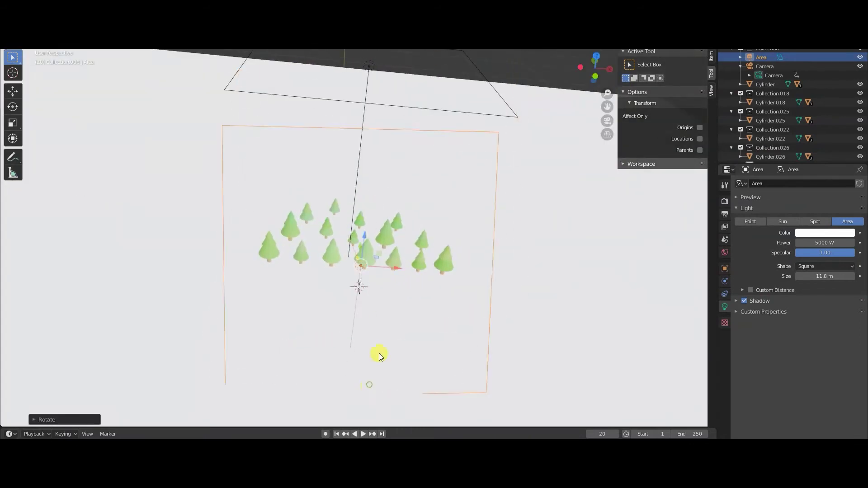
pyautogui.moveTo(379, 357); pyautogui.dragTo(390, 341, button='middle')
pyautogui.click(367, 75)
pyautogui.click(608, 121)
# Step: Clear the camera's old keyframes, then adjust its tilt and position and preview playback
pyautogui.click(364, 278)
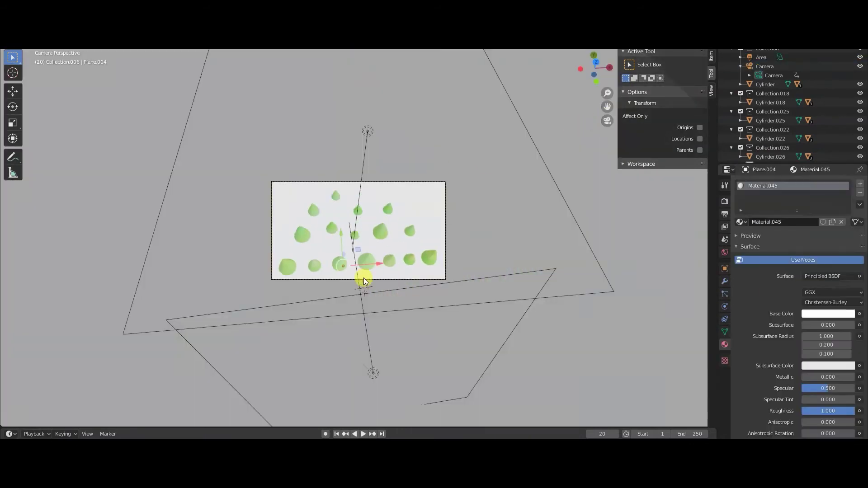
pyautogui.click(775, 76)
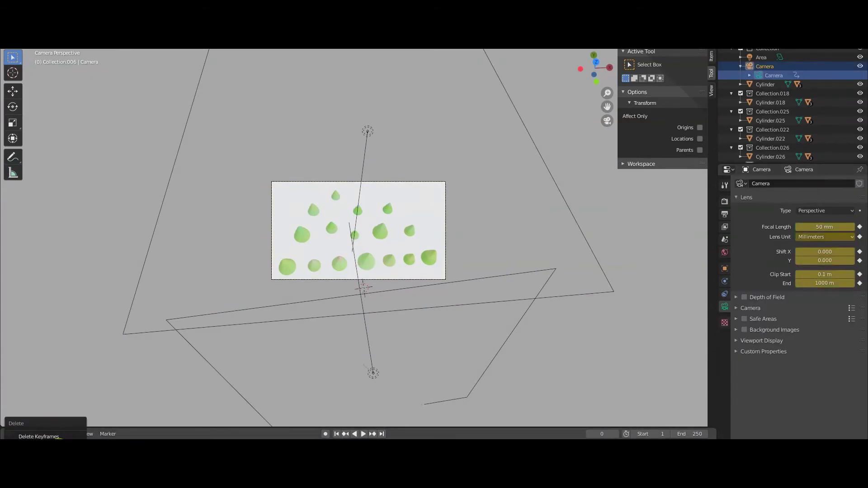
pyautogui.click(41, 437)
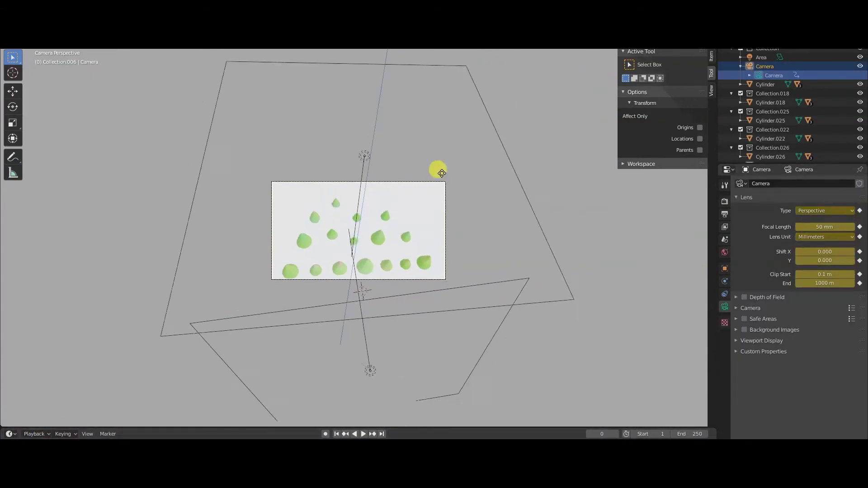
pyautogui.click(426, 203)
pyautogui.press('r')
pyautogui.click(438, 194)
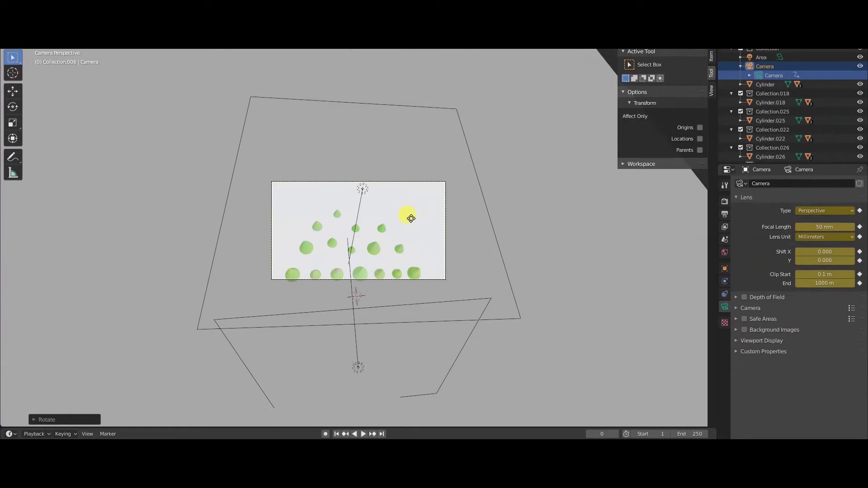
pyautogui.press('g')
pyautogui.click(413, 267)
pyautogui.press('space')
pyautogui.press('Escape')
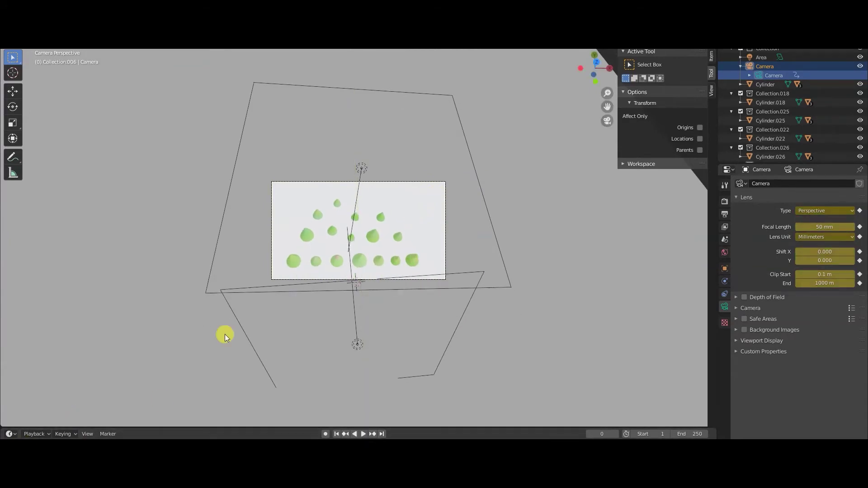
# Step: Move and tilt the camera, then shift it sideways along X
pyautogui.press('g')
pyautogui.click(272, 323)
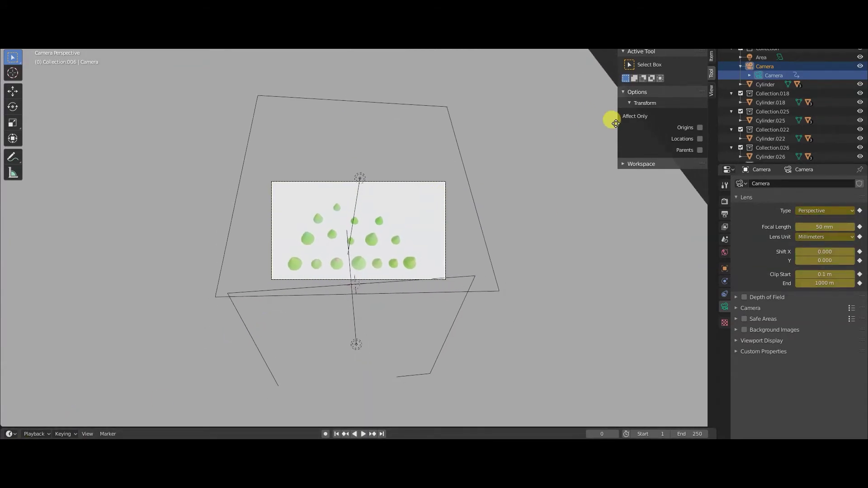
pyautogui.press('r')
pyautogui.click(409, 232)
pyautogui.press('g')
pyautogui.press('x')
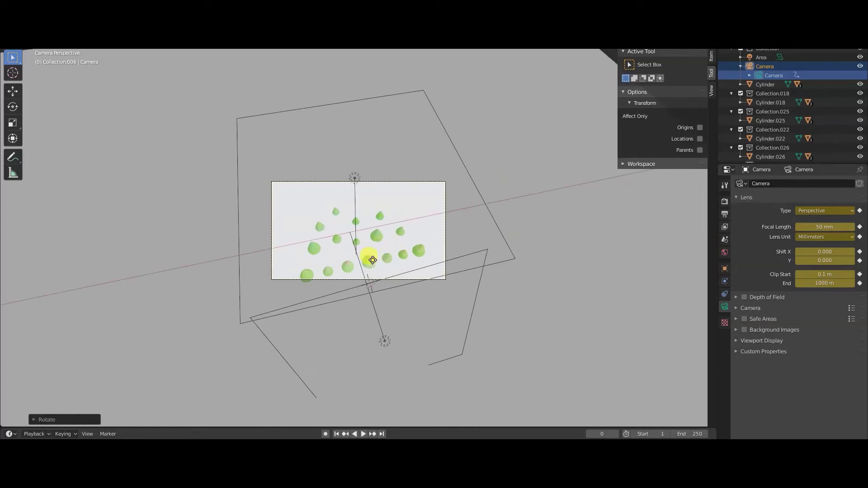
pyautogui.click(366, 271)
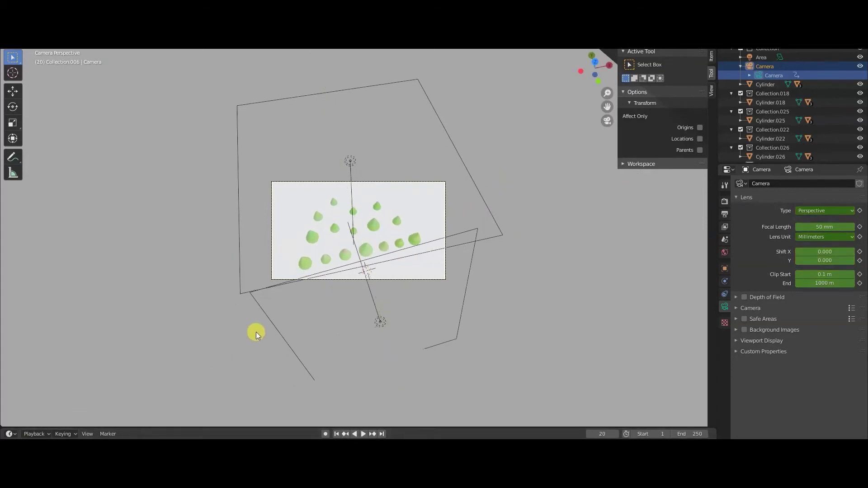
# Step: Place the camera at 17.351 m height with 25.4° X rotation, keyframe it and play back
pyautogui.press('r')
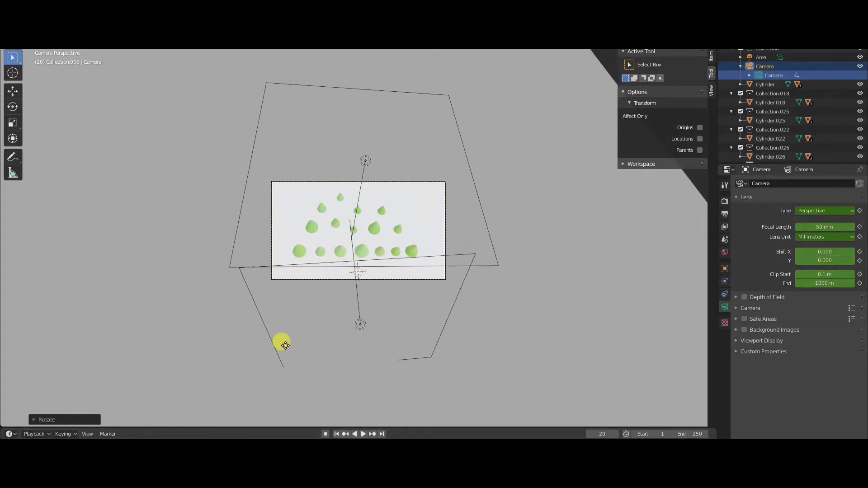
pyautogui.click(27, 176)
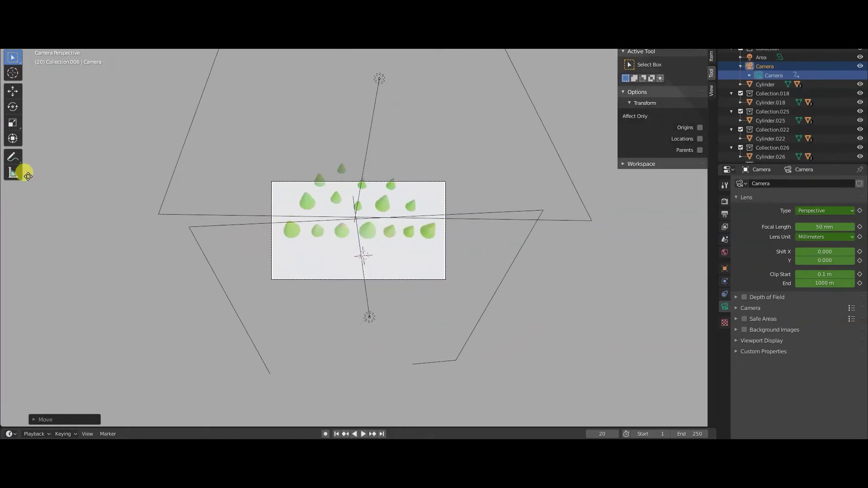
pyautogui.click(61, 101)
pyautogui.press('i')
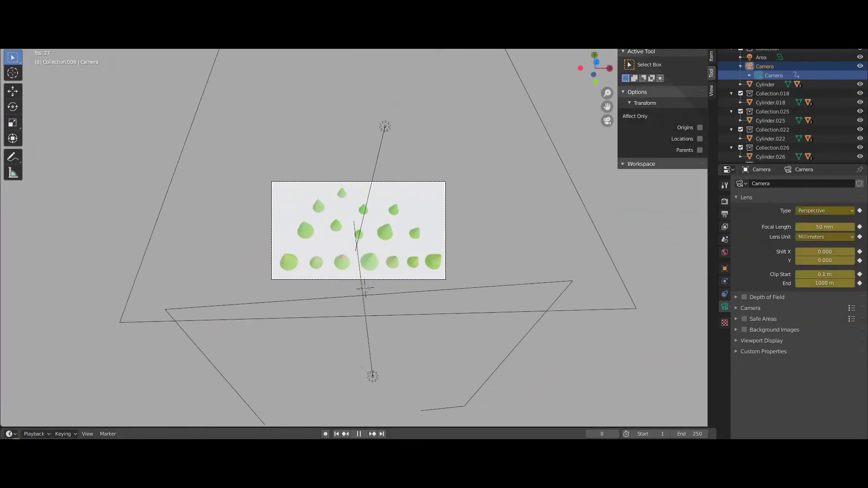
pyautogui.hotkey('shift', 'Left')
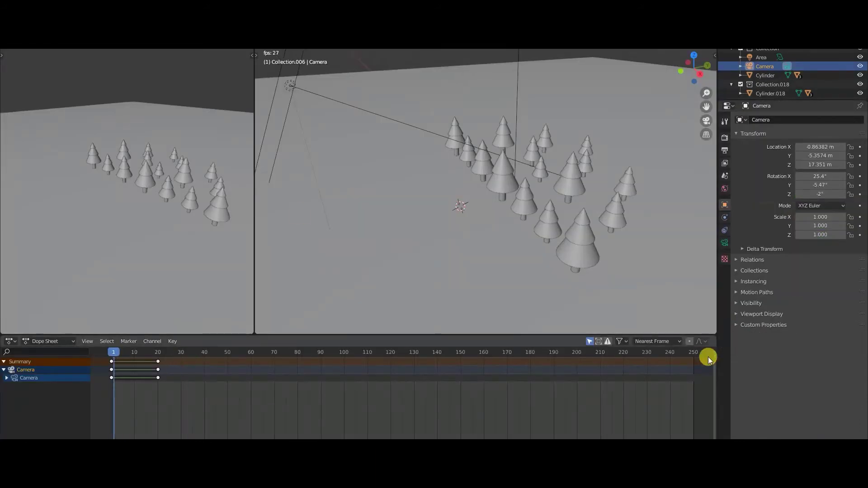
pyautogui.press('KP_0')
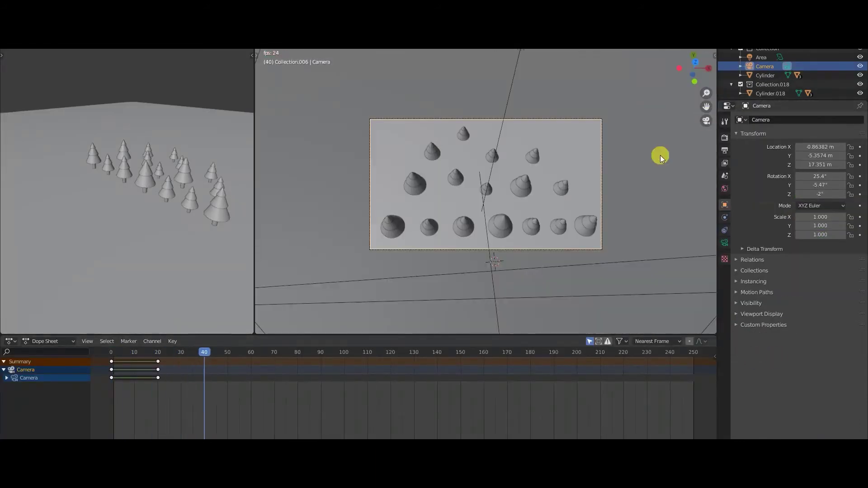
# Step: Delete all old camera keyframes and insert a fresh key at frame 0
pyautogui.press('space')
pyautogui.press('a')
pyautogui.press('Delete')
pyautogui.hotkey('shift', 'Left')
pyautogui.press('i')
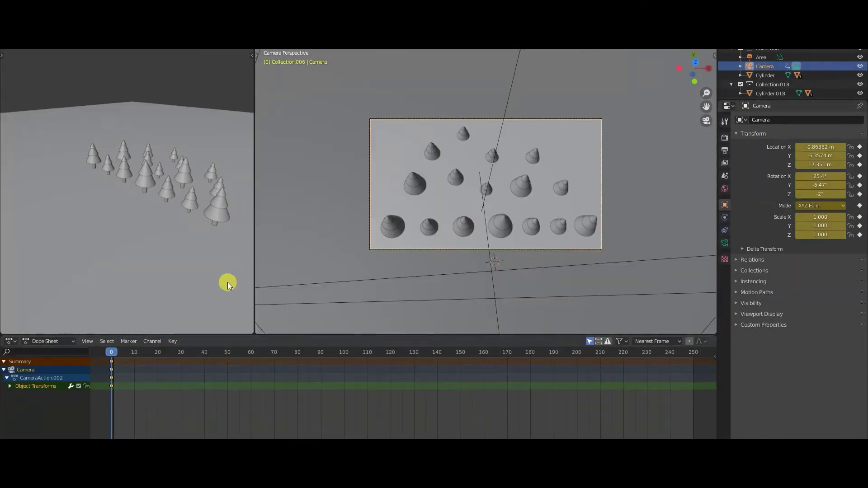
pyautogui.click(155, 374)
pyautogui.moveTo(123, 358); pyautogui.dragTo(111, 358)
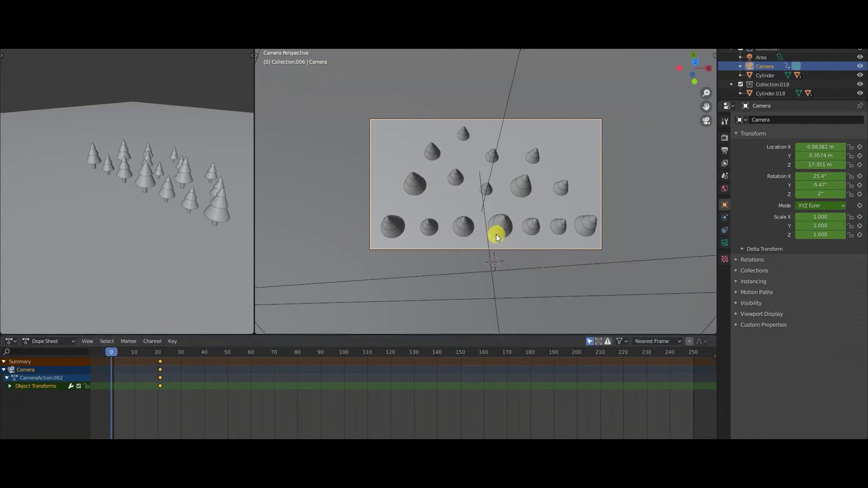
# Step: Raise and turn the camera at frame 0, key it, then preview frame 60
pyautogui.press('g')
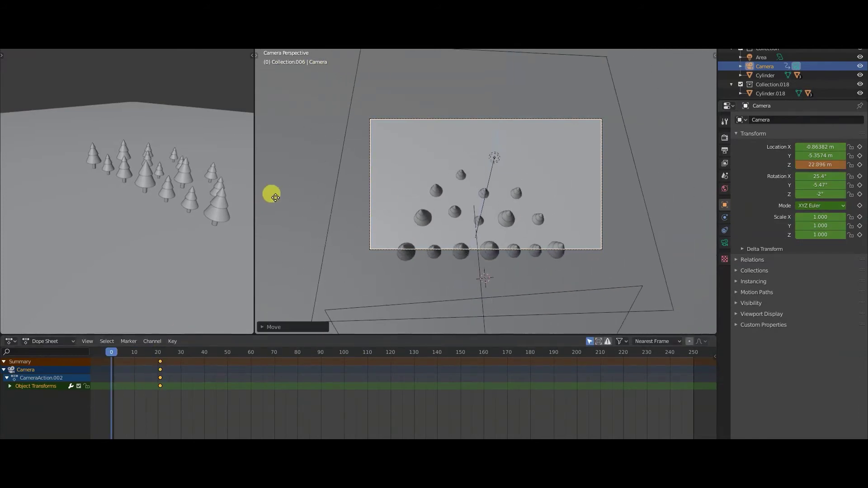
pyautogui.click(300, 190)
pyautogui.press('g')
pyautogui.click(394, 292)
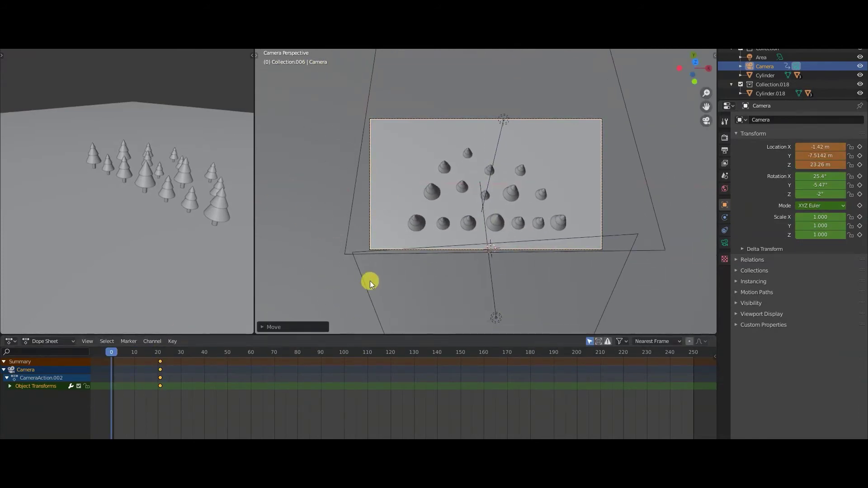
pyautogui.press('r')
pyautogui.click(441, 298)
pyautogui.press('g')
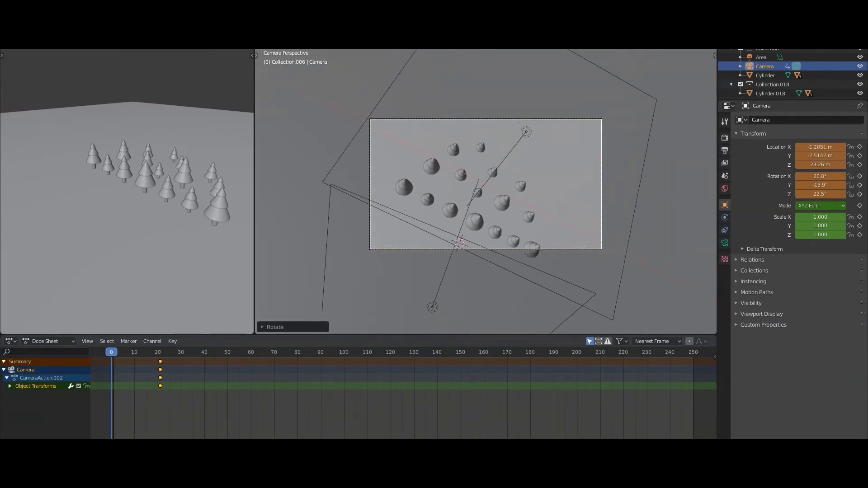
pyautogui.moveTo(162, 354); pyautogui.dragTo(251, 372)
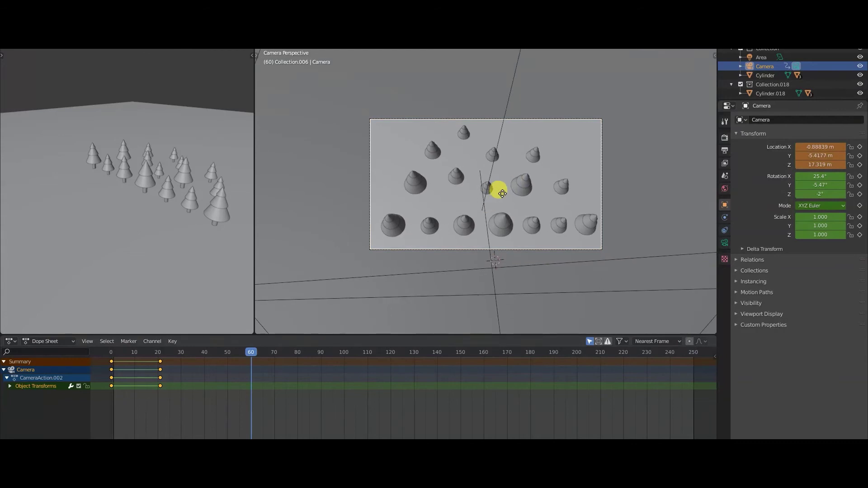
pyautogui.press('r')
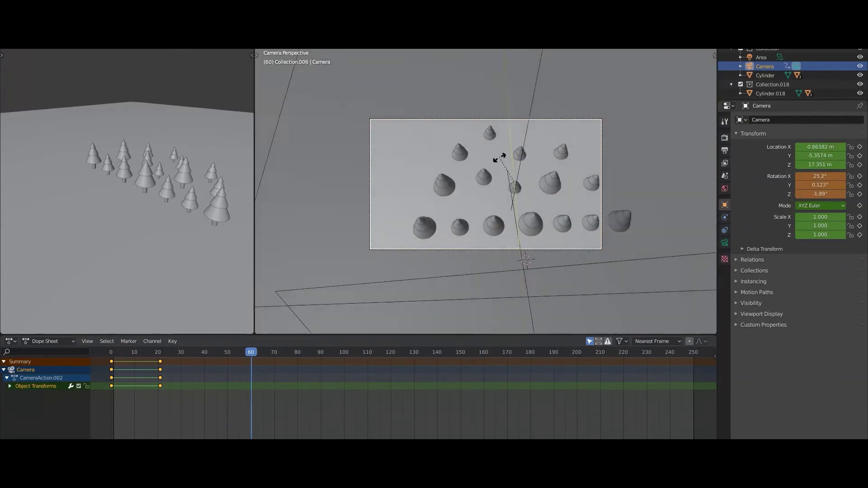
# Step: Lower the camera to 9.292 m, tilt it toward the forest and keyframe it at frame 70
pyautogui.rightClick(504, 153)
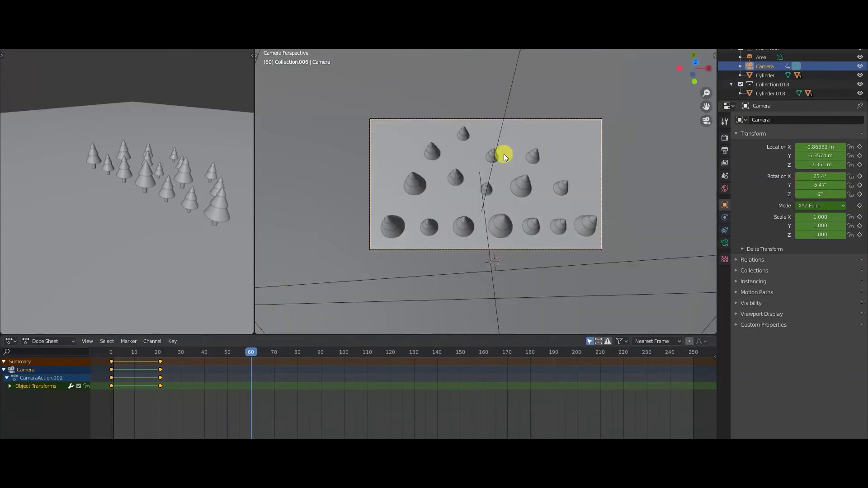
pyautogui.press('r')
pyautogui.rightClick(506, 197)
pyautogui.press('g')
pyautogui.press('z')
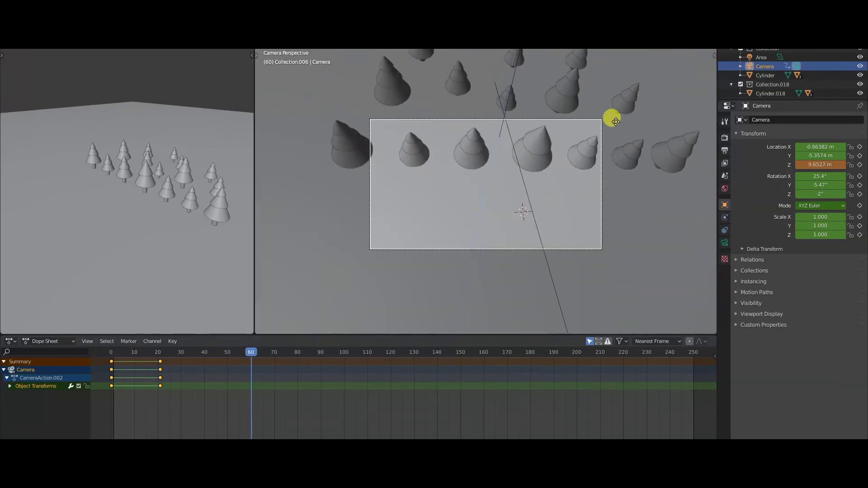
pyautogui.click(553, 150)
pyautogui.press('r')
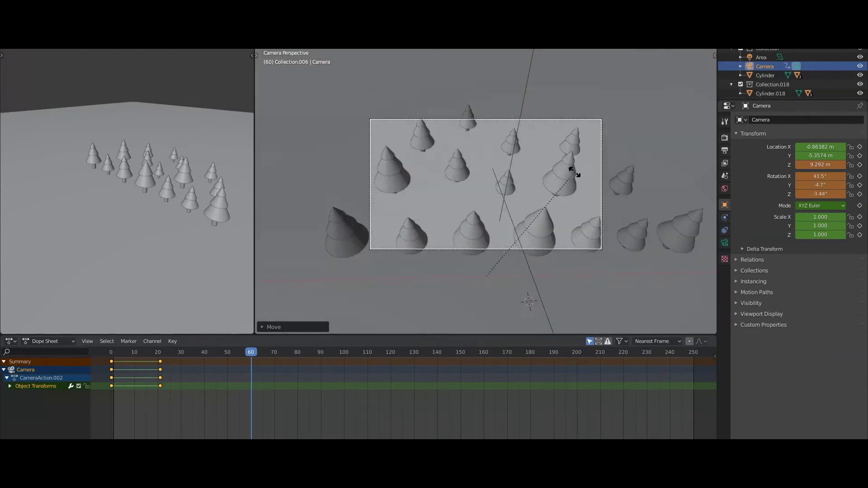
pyautogui.click(582, 194)
pyautogui.press('i')
# Step: Pull the camera back, tilt it to 63.5° and keyframe it at frame 100
pyautogui.moveTo(176, 357)
pyautogui.mouseDown()
pyautogui.moveTo(251, 359)
pyautogui.moveTo(275, 383)
pyautogui.mouseUp()
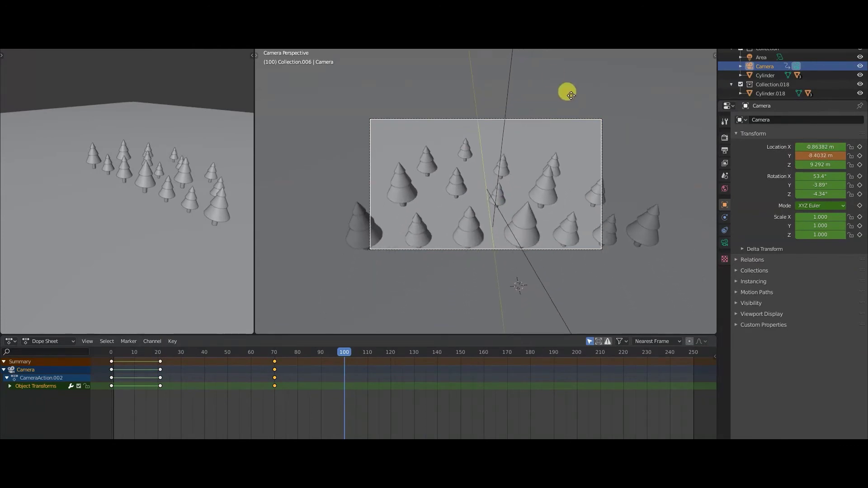
pyautogui.click(592, 177)
pyautogui.press('g')
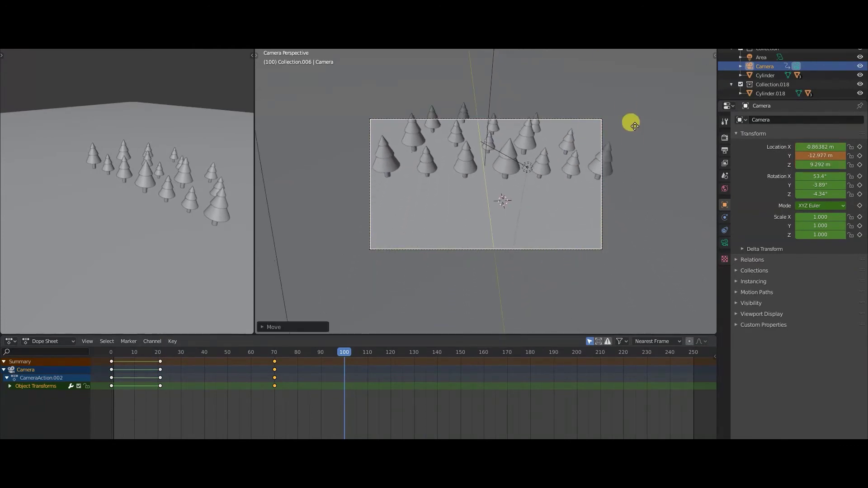
pyautogui.press('r')
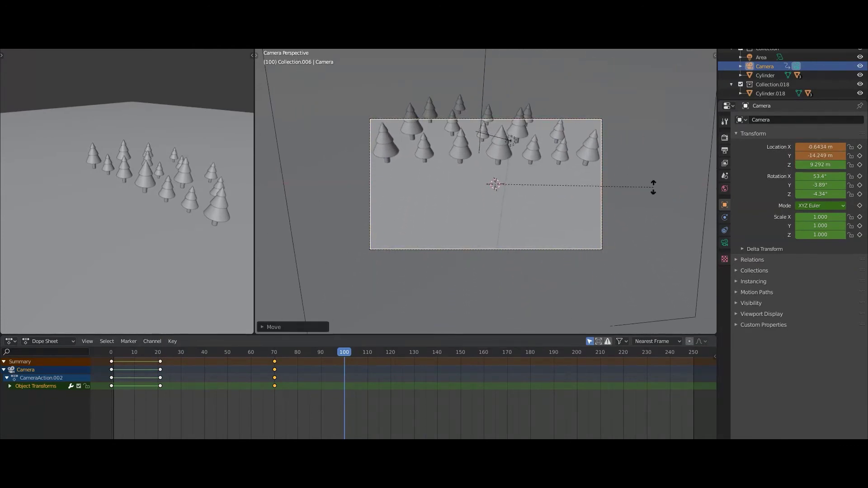
pyautogui.click(646, 215)
pyautogui.click(860, 164)
pyautogui.moveTo(310, 352); pyautogui.dragTo(159, 364)
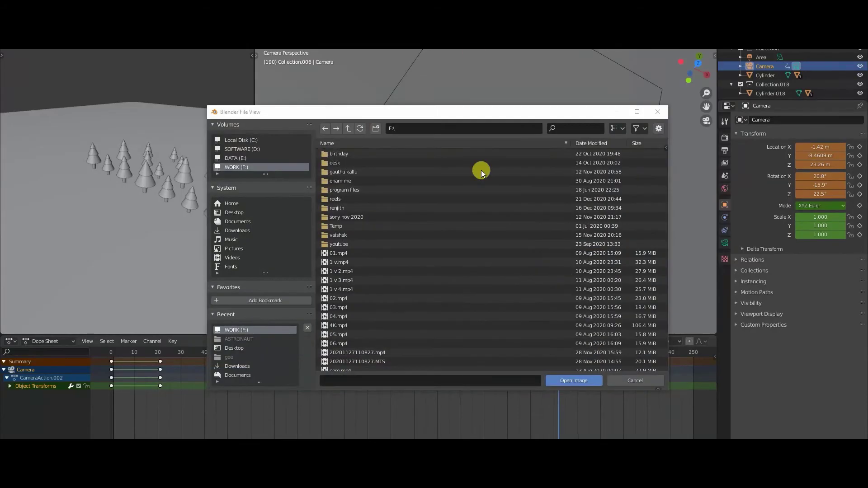
pyautogui.scroll(-4, 385, 321)
pyautogui.click(384, 320)
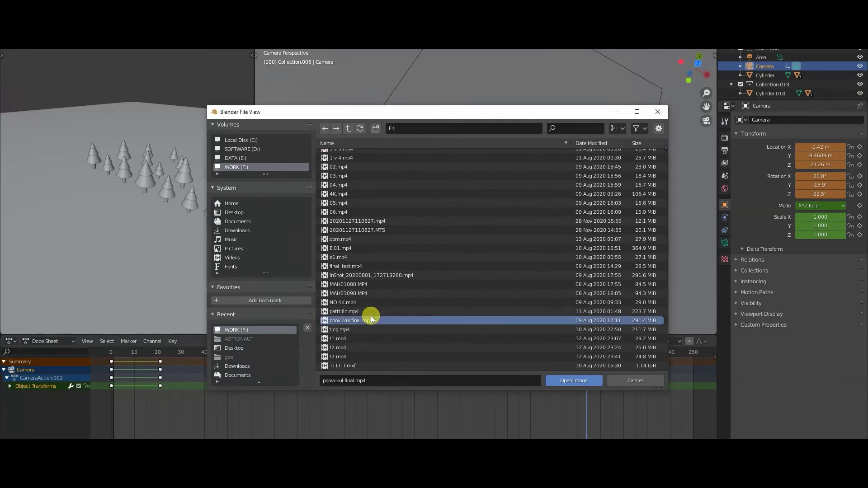
pyautogui.scroll(7, 554, 238)
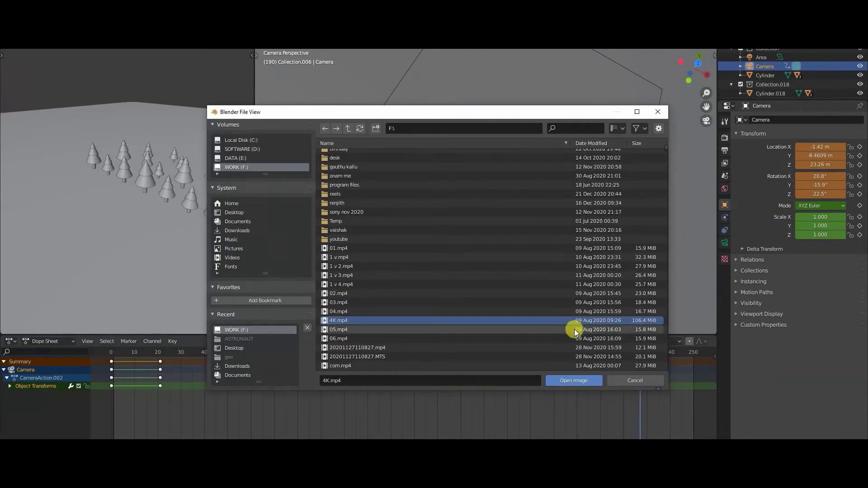
pyautogui.scroll(-4, 588, 299)
pyautogui.scroll(-3, 601, 357)
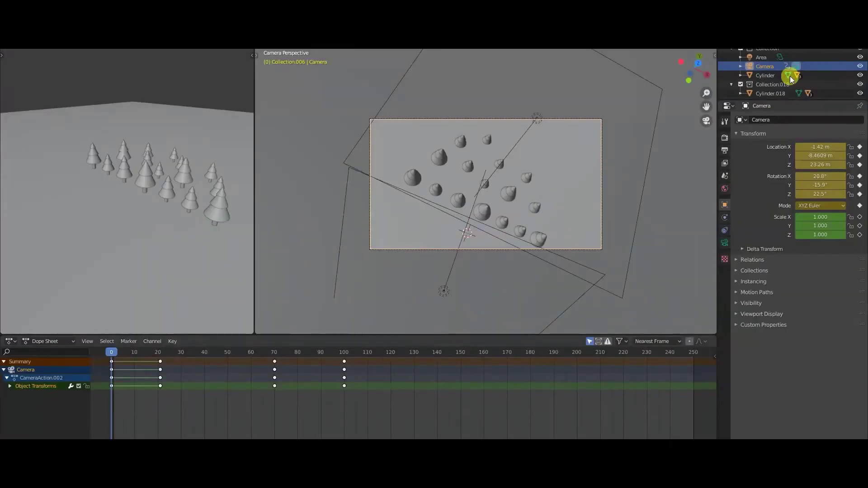
# Step: Check the camera's frame-100 pose, then show Output properties: 1920×1080, frames 1–250, PNG to /tmp
pyautogui.scroll(-1, 404, 362)
pyautogui.click(349, 352)
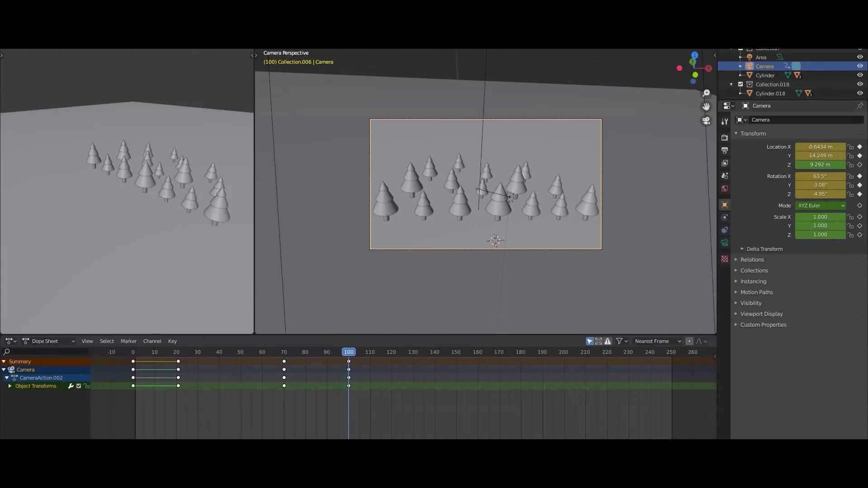
pyautogui.click(725, 248)
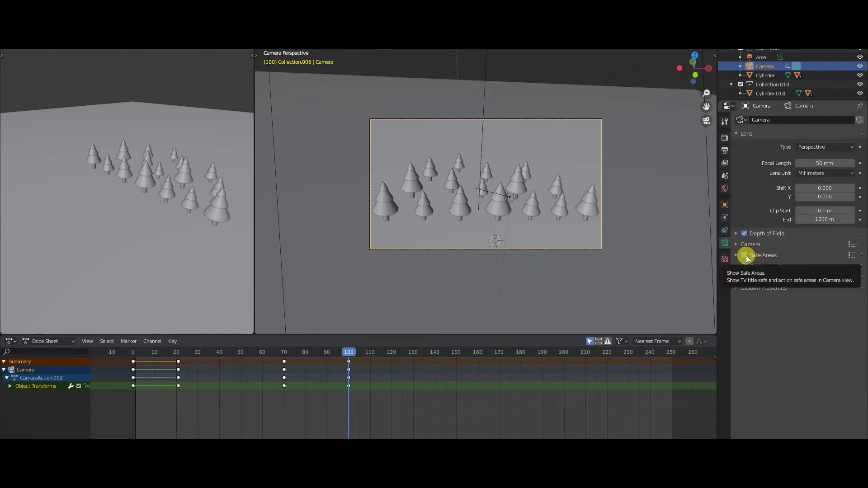
pyautogui.click(726, 205)
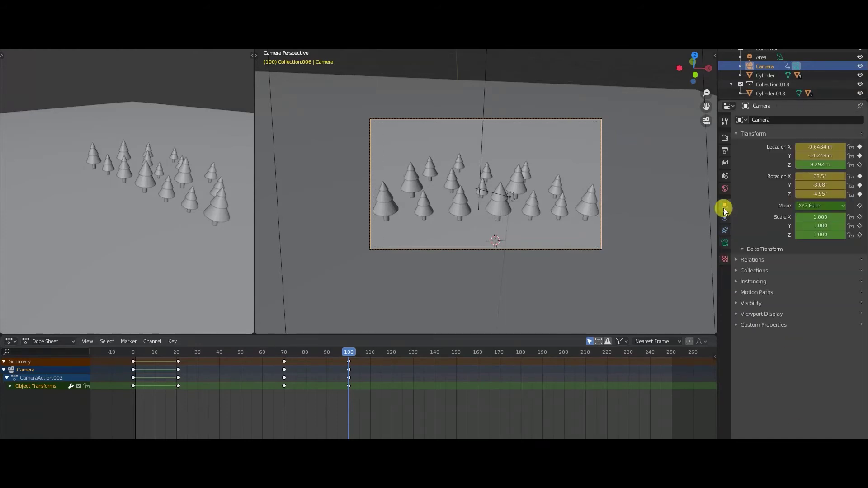
pyautogui.click(725, 230)
pyautogui.click(725, 150)
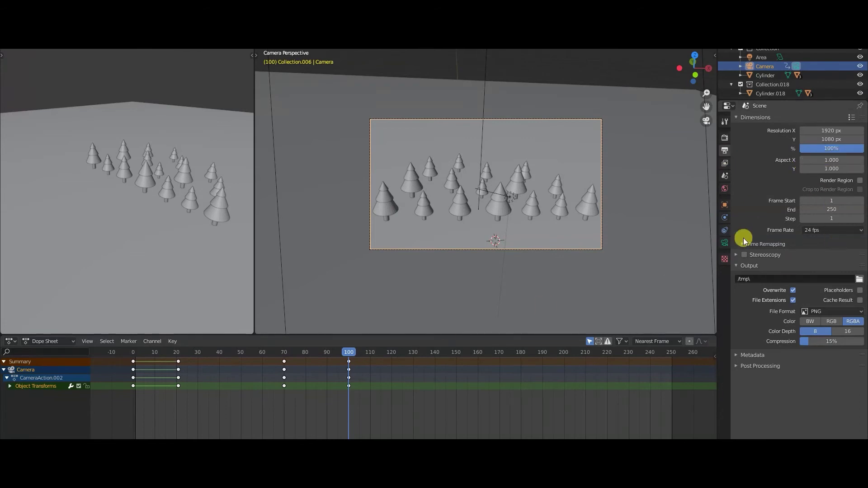
pyautogui.write('100')
# Step: Set Frame End to 100 and the render output folder to Desktop > New folder
pyautogui.press('Return')
pyautogui.click(859, 280)
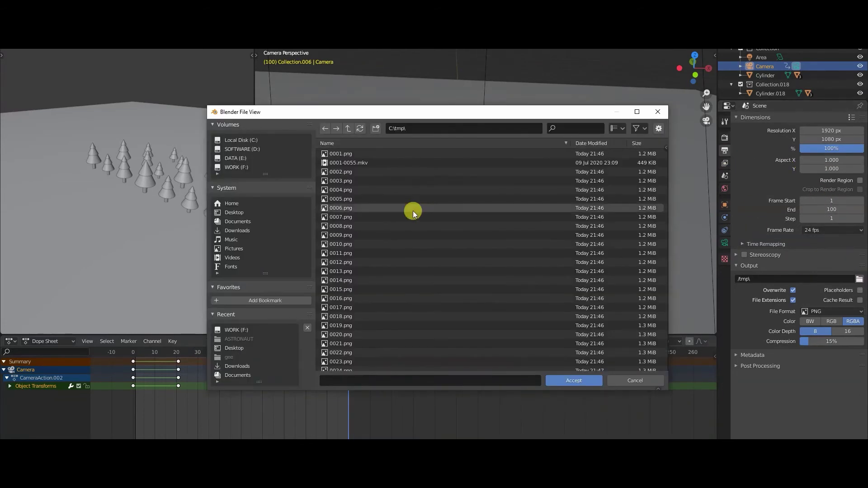
pyautogui.click(234, 213)
pyautogui.click(574, 381)
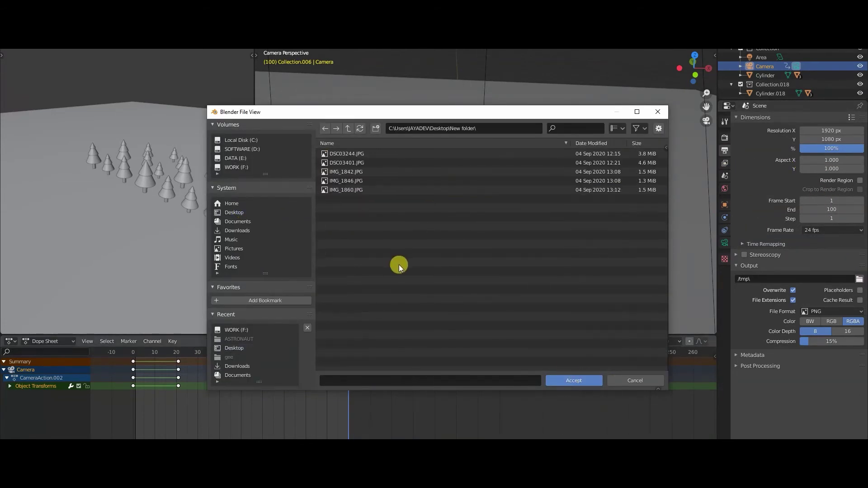
pyautogui.click(833, 312)
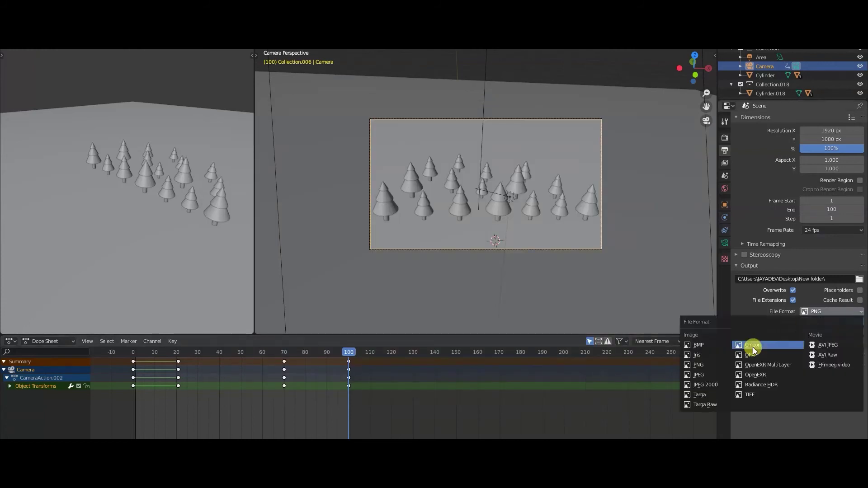
# Step: Set the output file format to AVI JPEG and return the timeline to the first frame
pyautogui.click(836, 345)
pyautogui.click(834, 313)
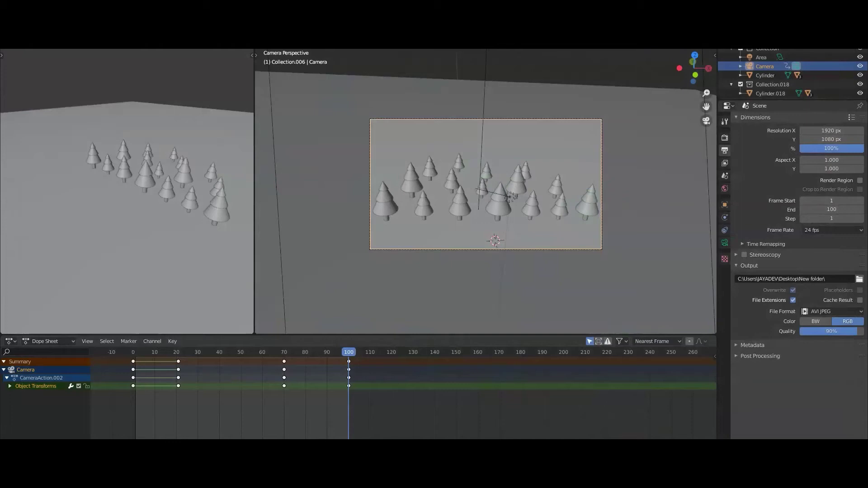
pyautogui.moveTo(344, 353); pyautogui.dragTo(319, 354)
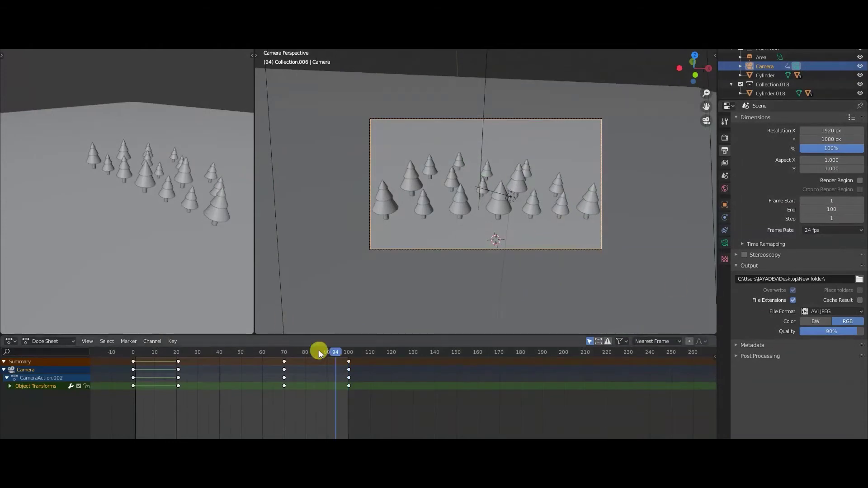
pyautogui.hotkey('shift', 'Left')
pyautogui.click(762, 58)
# Step: Play 0001-0100.avi from the Desktop's New folder in the media player, then close it
pyautogui.click(725, 242)
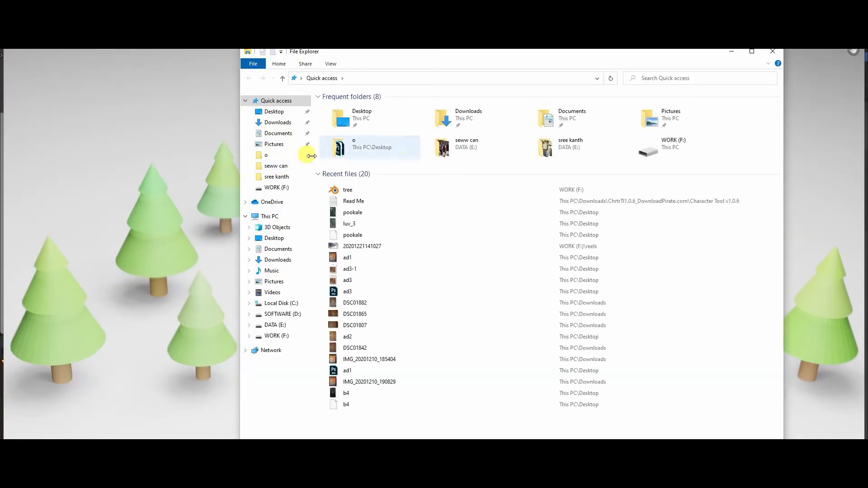
pyautogui.click(271, 112)
pyautogui.doubleClick(486, 124)
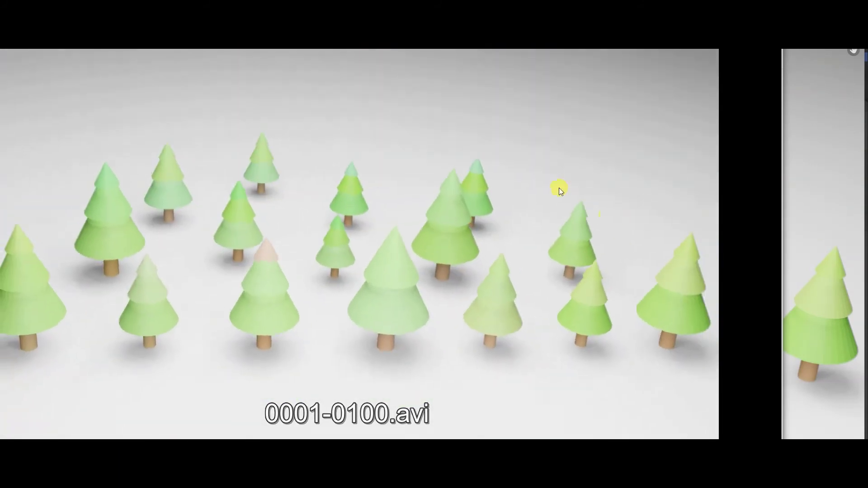
pyautogui.press('Escape')
# Step: Tint the Area light pink and reselect it after orbiting the scene
pyautogui.click(834, 234)
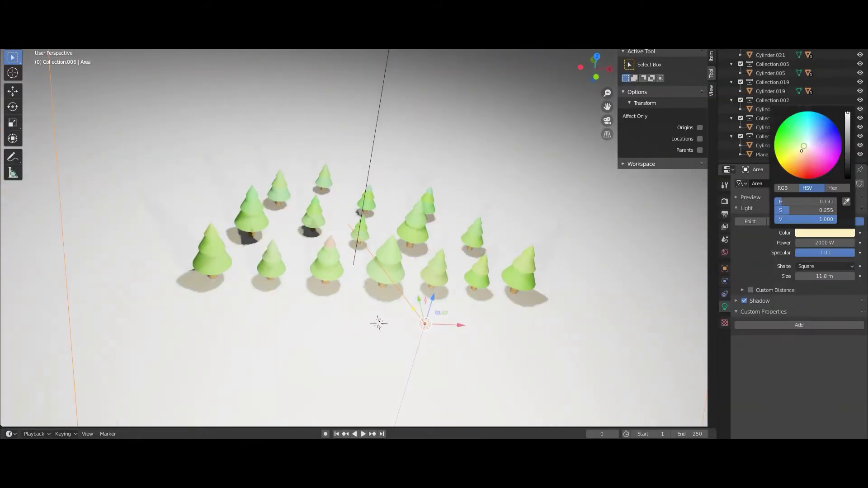
pyautogui.moveTo(823, 154); pyautogui.dragTo(826, 158)
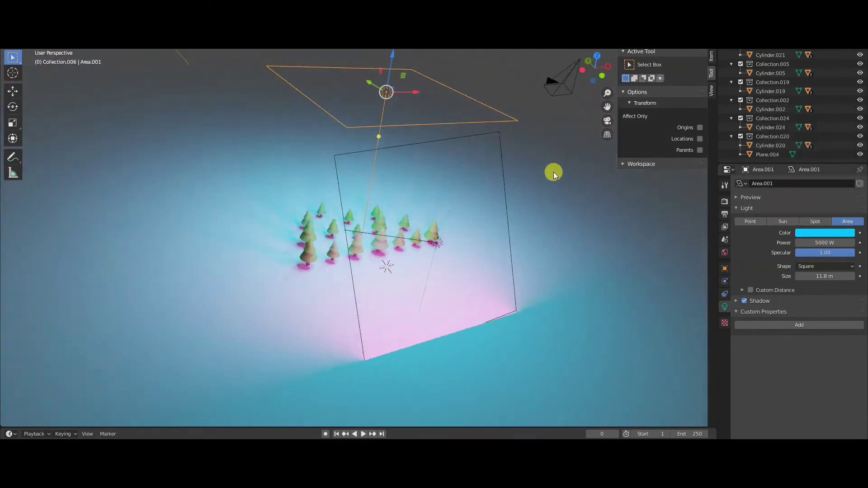
pyautogui.moveTo(554, 172); pyautogui.dragTo(444, 176, button='middle')
pyautogui.click(444, 175)
pyautogui.click(369, 91)
pyautogui.scroll(5, 782, 68)
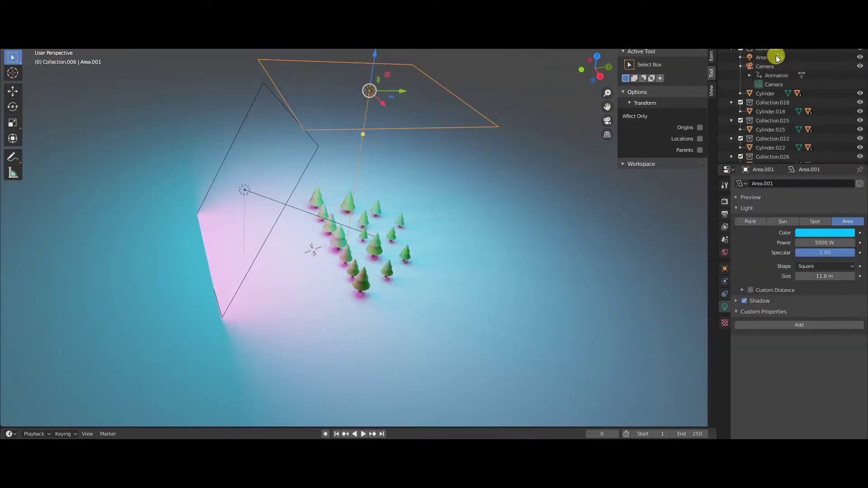
pyautogui.click(763, 57)
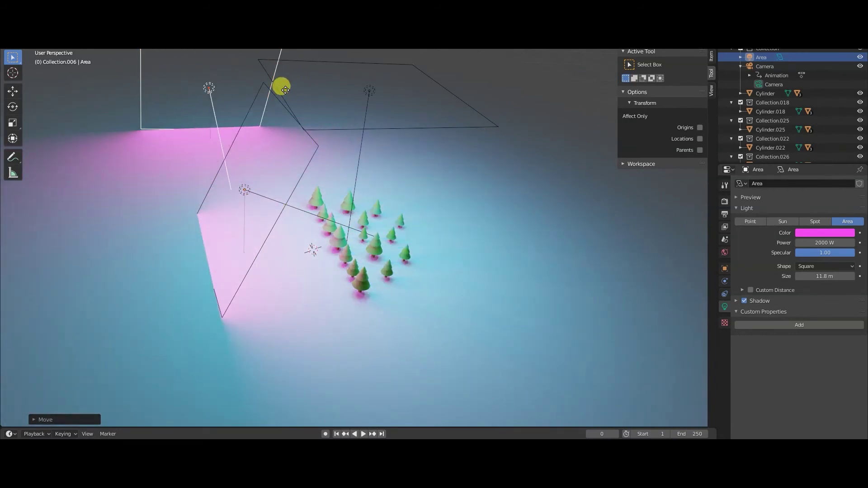
# Step: Move the Area light along Y, enlarge its square and raise it above the trees
pyautogui.press('y')
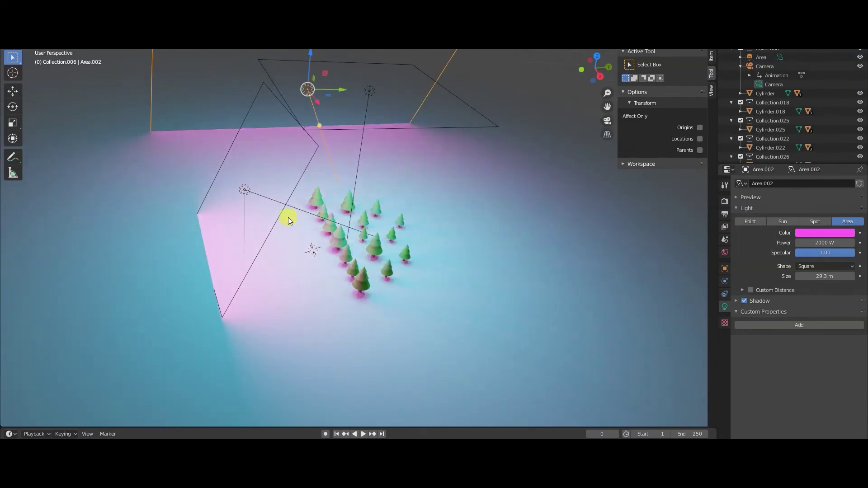
pyautogui.moveTo(279, 196); pyautogui.dragTo(665, 312)
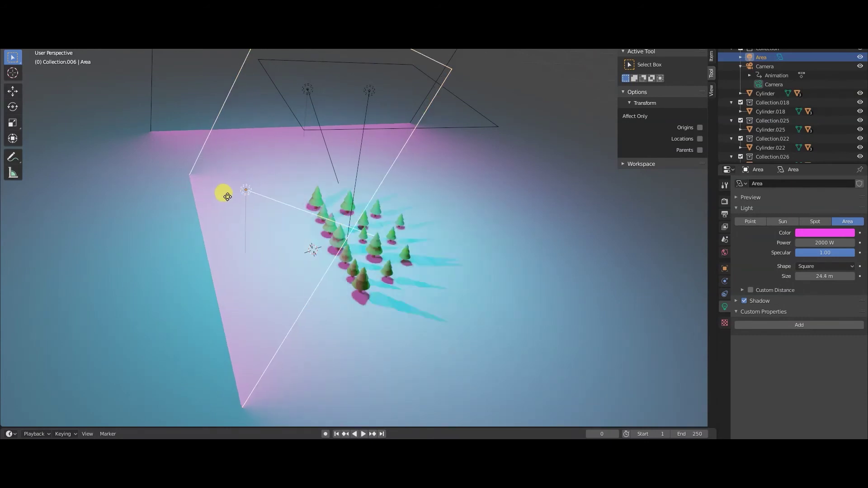
pyautogui.moveTo(228, 196); pyautogui.dragTo(44, 76)
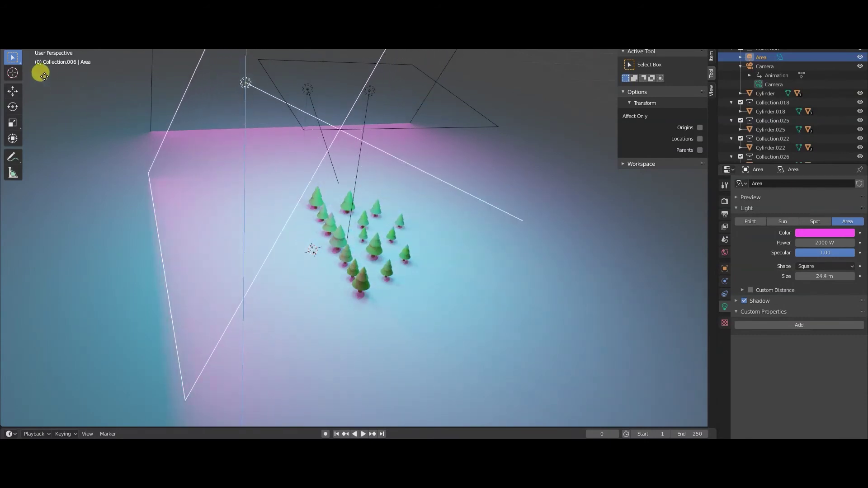
pyautogui.moveTo(180, 111)
pyautogui.mouseDown(button='middle')
pyautogui.moveTo(395, 194)
pyautogui.moveTo(246, 171)
pyautogui.moveTo(390, 128)
pyautogui.moveTo(259, 136)
pyautogui.moveTo(382, 162)
pyautogui.moveTo(338, 208)
pyautogui.moveTo(250, 227)
pyautogui.moveTo(382, 132)
pyautogui.moveTo(491, 128)
pyautogui.moveTo(518, 155)
pyautogui.moveTo(450, 208)
pyautogui.moveTo(194, 189)
pyautogui.mouseUp(button='middle')
# Step: Enlarge the Area light to 46.2 m and slide it to the right
pyautogui.click(383, 132)
pyautogui.click(420, 334)
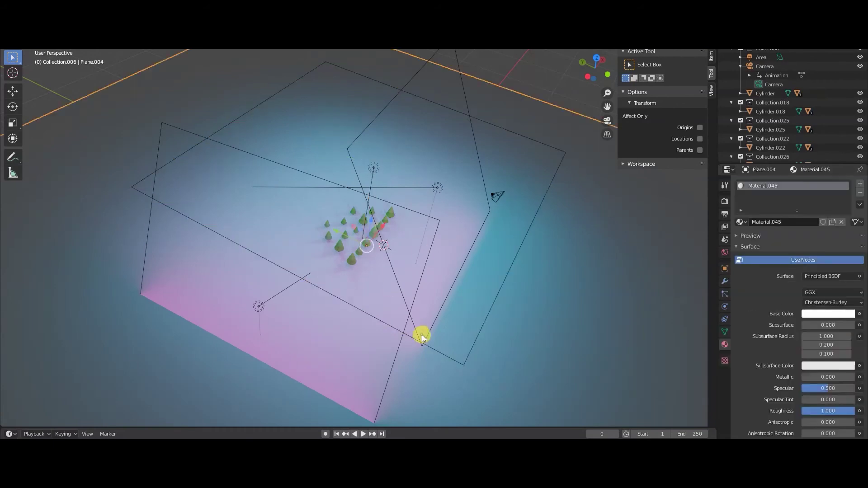
pyautogui.press('g')
pyautogui.moveTo(337, 156); pyautogui.dragTo(114, 269)
pyautogui.moveTo(115, 270)
pyautogui.mouseDown(button='middle')
pyautogui.moveTo(226, 291)
pyautogui.moveTo(201, 289)
pyautogui.mouseUp(button='middle')
pyautogui.moveTo(272, 310); pyautogui.dragTo(515, 159)
pyautogui.moveTo(516, 158); pyautogui.dragTo(384, 235, button='middle')
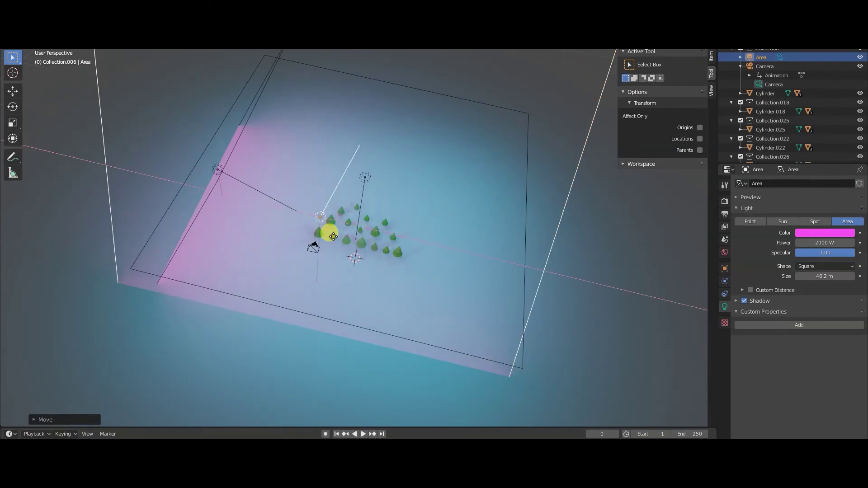
pyautogui.moveTo(334, 237); pyautogui.dragTo(379, 245)
pyautogui.moveTo(376, 242)
pyautogui.mouseDown(button='middle')
pyautogui.moveTo(413, 275)
pyautogui.moveTo(490, 257)
pyautogui.mouseUp(button='middle')
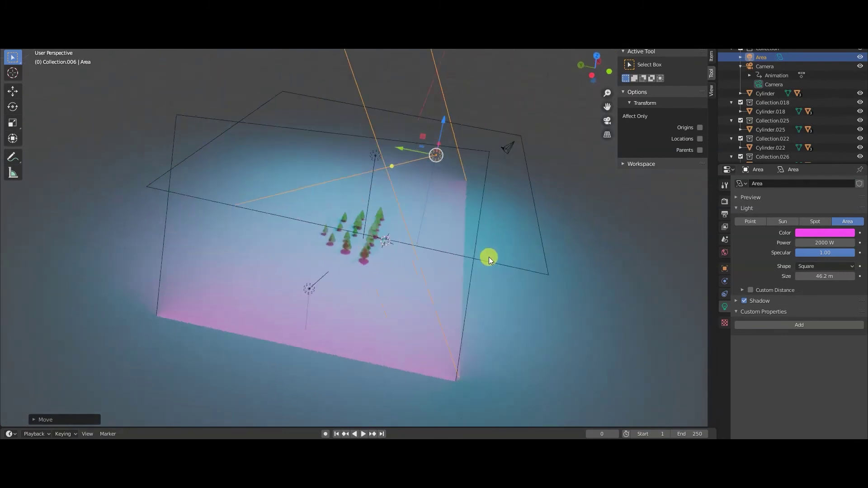
# Step: Enlarge the Area.002 light square and preview the scene in solid shading
pyautogui.click(370, 287)
pyautogui.moveTo(232, 155)
pyautogui.mouseDown()
pyautogui.moveTo(232, 84)
pyautogui.moveTo(246, 409)
pyautogui.mouseUp()
pyautogui.click(430, 144)
pyautogui.press('z')
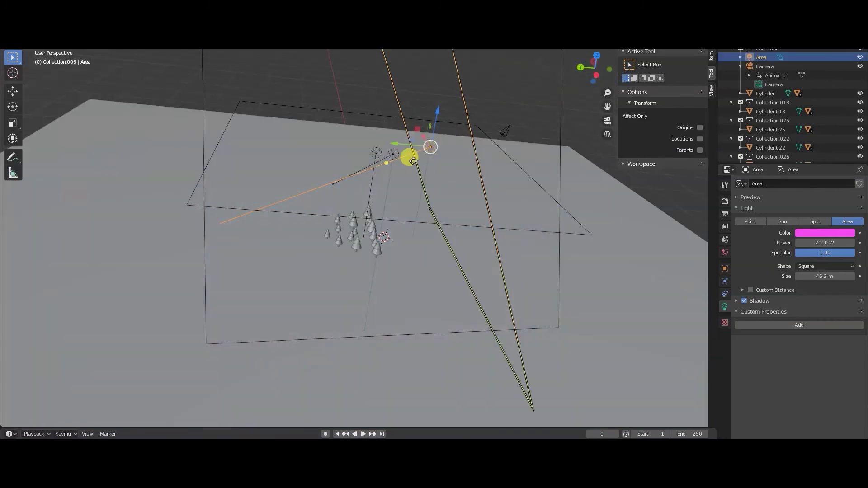
pyautogui.press('z')
pyautogui.click(429, 106)
pyautogui.moveTo(440, 157)
pyautogui.mouseDown(button='middle')
pyautogui.moveTo(507, 251)
pyautogui.moveTo(554, 199)
pyautogui.mouseUp(button='middle')
# Step: Try a yellow colour on Area.002, then undo the change
pyautogui.click(554, 199)
pyautogui.click(830, 234)
pyautogui.click(792, 156)
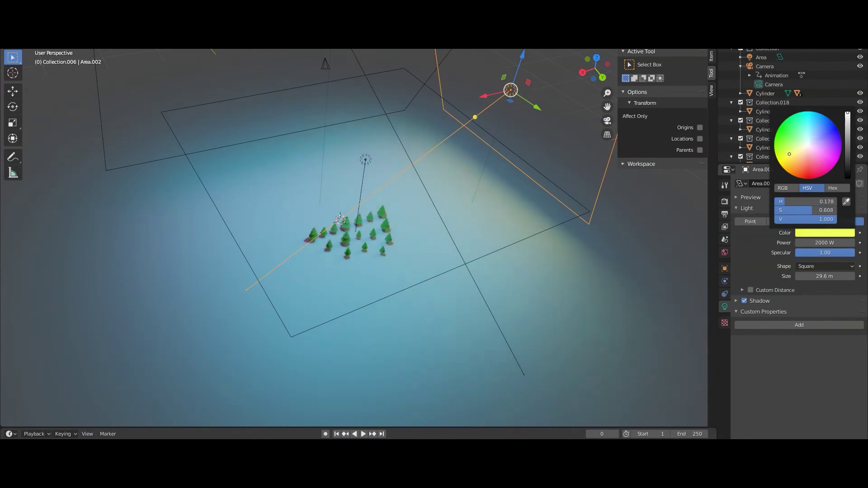
pyautogui.moveTo(790, 154); pyautogui.dragTo(791, 156)
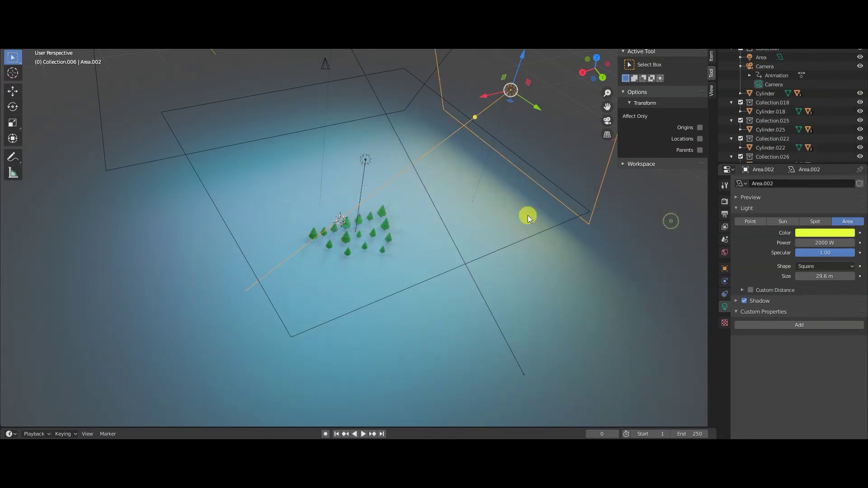
pyautogui.moveTo(528, 215)
pyautogui.mouseDown(button='middle')
pyautogui.moveTo(421, 101)
pyautogui.moveTo(256, 190)
pyautogui.mouseUp(button='middle')
pyautogui.hotkey('ctrl', 'z')
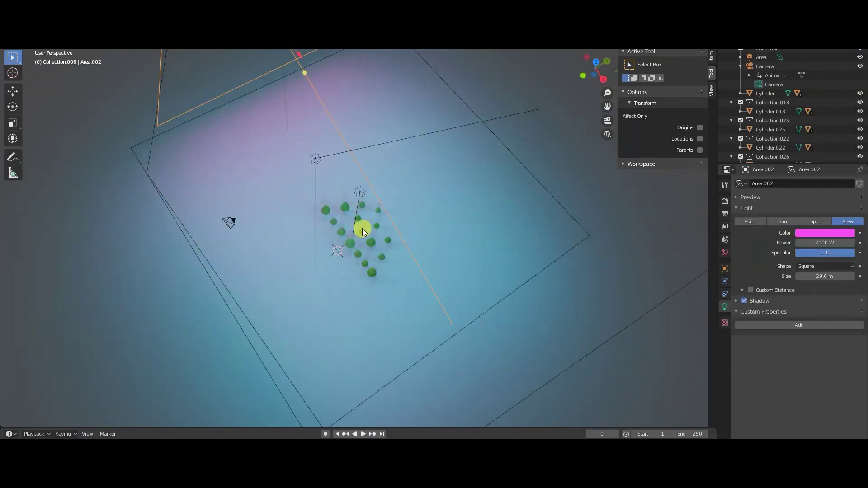
# Step: Tint Area.002 pale yellow, fading it toward white
pyautogui.click(363, 229)
pyautogui.moveTo(363, 229)
pyautogui.mouseDown(button='middle')
pyautogui.moveTo(415, 253)
pyautogui.moveTo(459, 49)
pyautogui.mouseUp(button='middle')
pyautogui.click(474, 53)
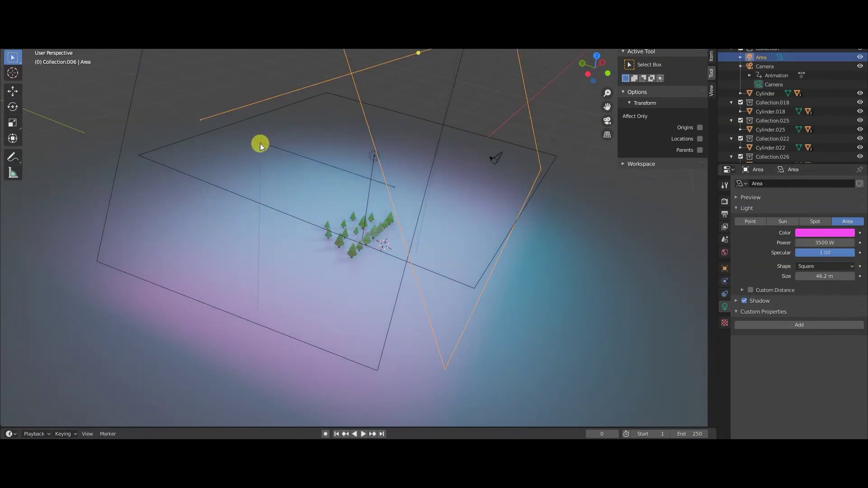
pyautogui.click(259, 143)
pyautogui.click(825, 233)
pyautogui.click(794, 154)
pyautogui.moveTo(795, 155); pyautogui.dragTo(810, 145)
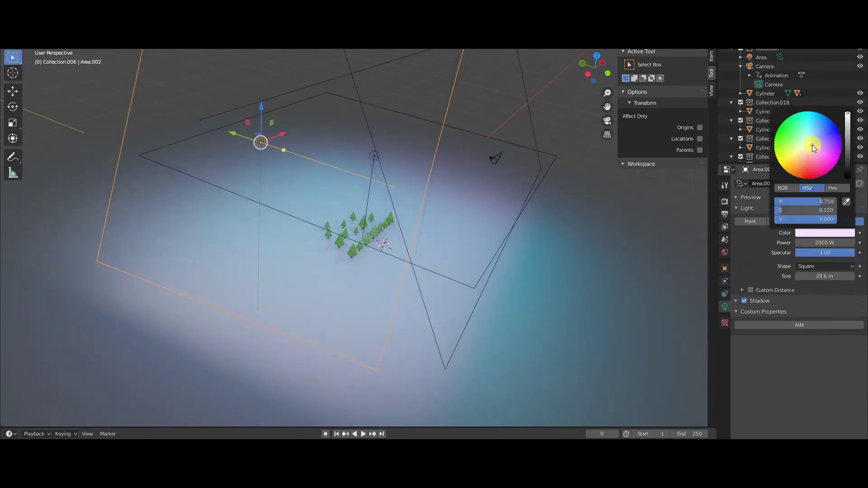
# Step: Recolour Area.002, adjust its power to about 2312 W and enlarge its light square
pyautogui.click(808, 236)
pyautogui.click(802, 190)
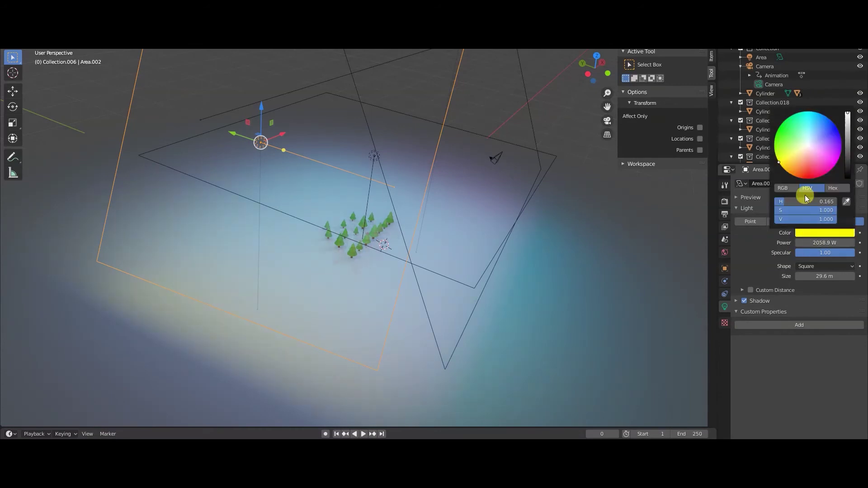
pyautogui.moveTo(818, 243); pyautogui.dragTo(810, 243)
pyautogui.moveTo(284, 154); pyautogui.dragTo(254, 156)
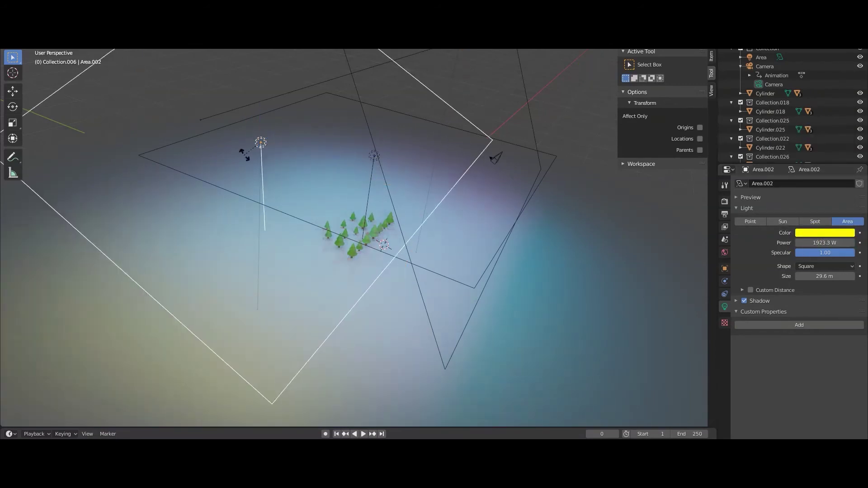
pyautogui.moveTo(256, 157)
pyautogui.mouseDown(button='middle')
pyautogui.moveTo(407, 190)
pyautogui.moveTo(274, 165)
pyautogui.moveTo(274, 189)
pyautogui.moveTo(411, 234)
pyautogui.moveTo(528, 200)
pyautogui.moveTo(346, 221)
pyautogui.mouseUp(button='middle')
# Step: Scrub through the camera animation and reselect the area light above the trees
pyautogui.scroll(-5, 346, 222)
pyautogui.scroll(-3, 363, 211)
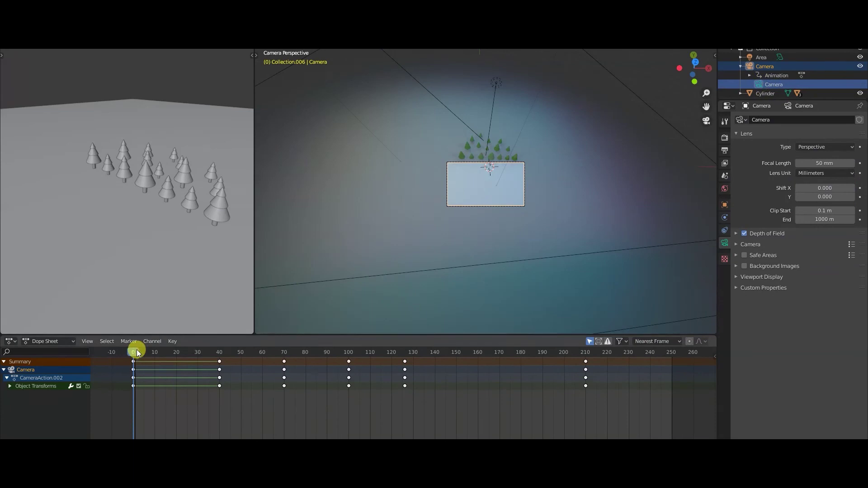
pyautogui.moveTo(137, 353)
pyautogui.mouseDown()
pyautogui.moveTo(285, 329)
pyautogui.moveTo(607, 349)
pyautogui.moveTo(519, 311)
pyautogui.mouseUp()
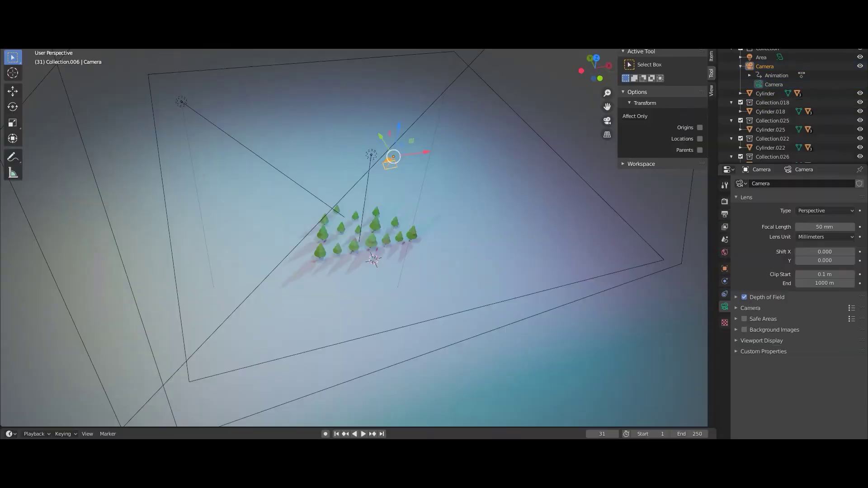
pyautogui.scroll(-4, 775, 140)
pyautogui.scroll(-2, 776, 139)
pyautogui.click(588, 229)
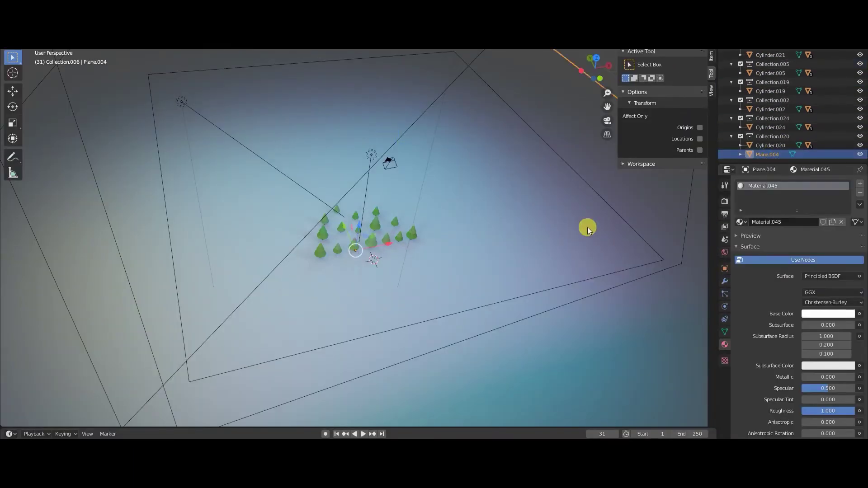
pyautogui.scroll(-3, 226, 213)
pyautogui.click(54, 213)
pyautogui.moveTo(54, 213)
pyautogui.mouseDown(button='middle')
pyautogui.moveTo(174, 213)
pyautogui.moveTo(429, 257)
pyautogui.mouseUp(button='middle')
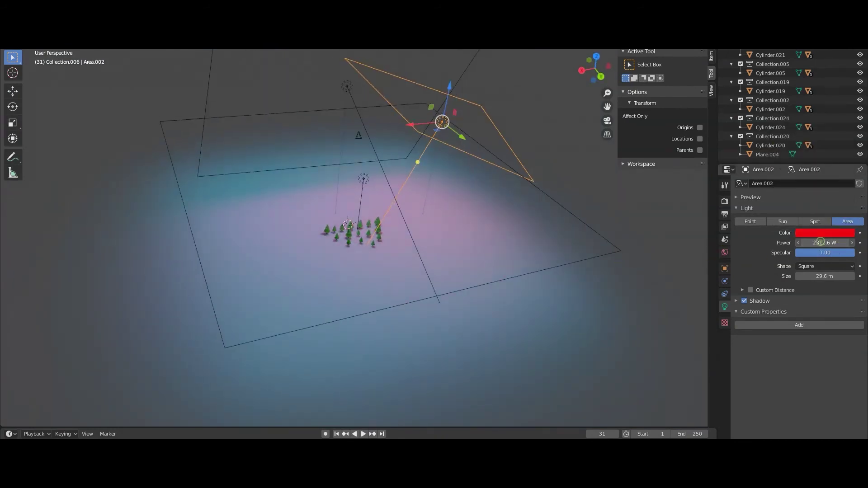
# Step: Shift the area light's colour through cyan and red to a vivid lime green
pyautogui.click(825, 233)
pyautogui.moveTo(839, 166)
pyautogui.mouseDown()
pyautogui.moveTo(809, 111)
pyautogui.moveTo(776, 158)
pyautogui.mouseUp()
pyautogui.moveTo(799, 206); pyautogui.dragTo(837, 202)
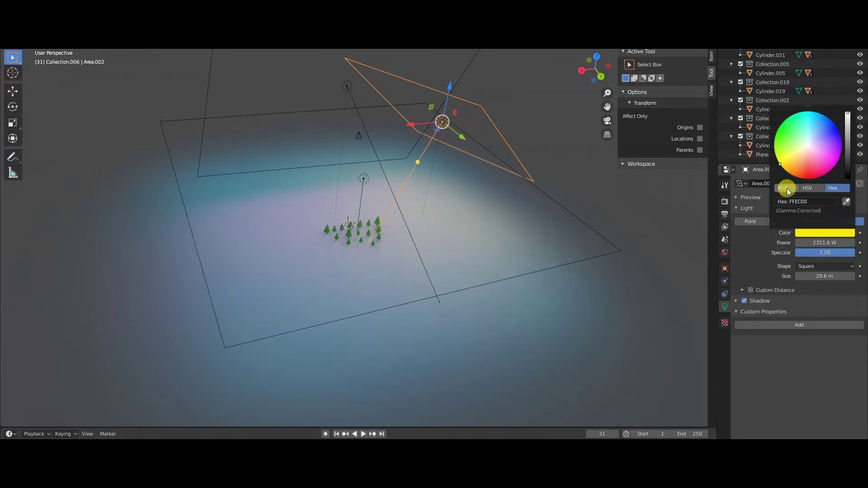
pyautogui.moveTo(842, 152)
pyautogui.mouseDown()
pyautogui.moveTo(810, 158)
pyautogui.moveTo(849, 114)
pyautogui.mouseUp()
pyautogui.moveTo(466, 282)
pyautogui.mouseDown(button='middle')
pyautogui.moveTo(519, 291)
pyautogui.moveTo(444, 328)
pyautogui.mouseUp(button='middle')
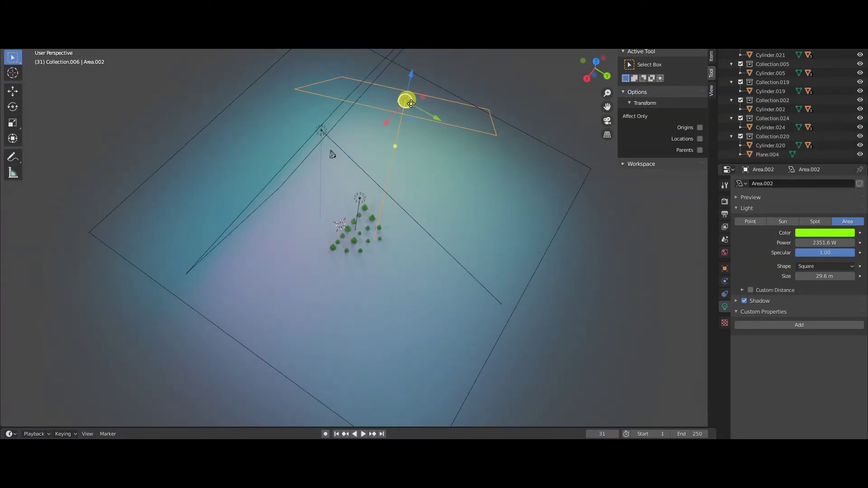
# Step: Tilt the area light and move it to a new spot over the forest
pyautogui.press('y')
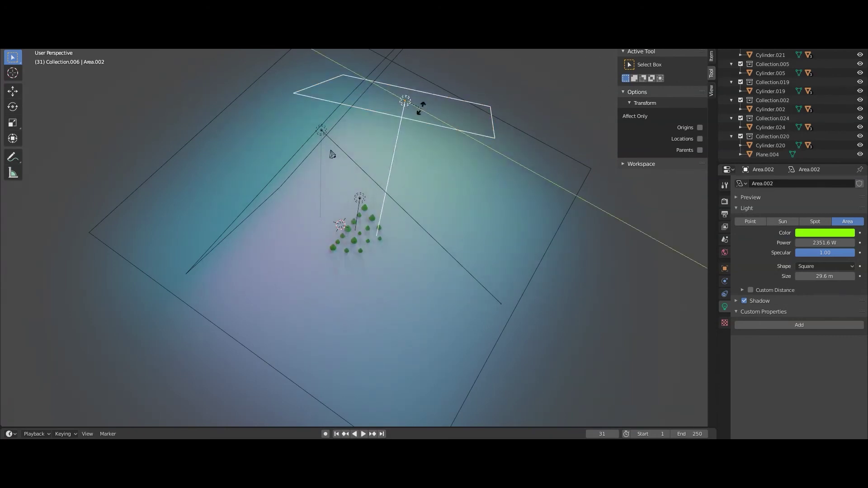
pyautogui.click(409, 104)
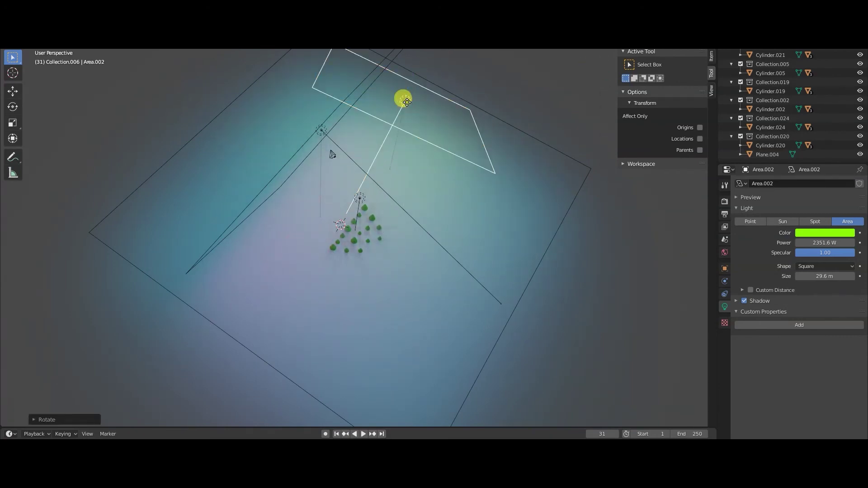
pyautogui.click(523, 159)
pyautogui.moveTo(523, 160); pyautogui.dragTo(242, 128, button='middle')
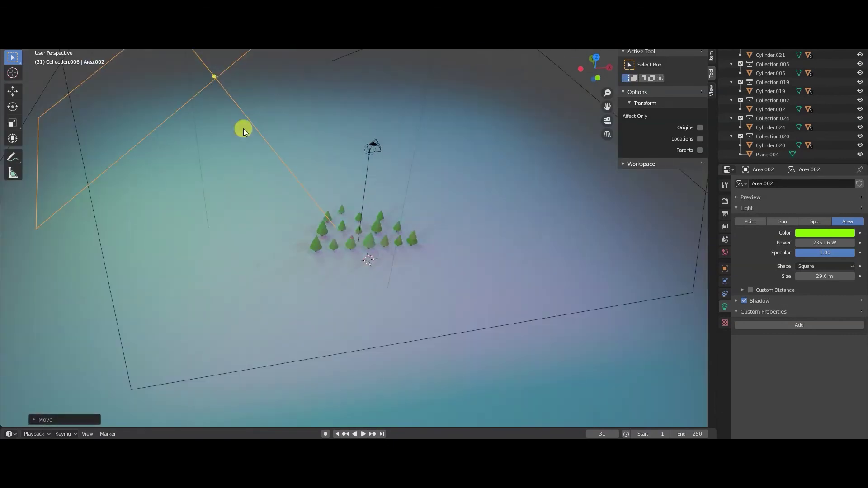
pyautogui.moveTo(304, 207)
pyautogui.mouseDown(button='middle')
pyautogui.moveTo(357, 238)
pyautogui.moveTo(464, 242)
pyautogui.moveTo(543, 287)
pyautogui.mouseUp(button='middle')
# Step: Orbit around the forest, scrub the camera fly-in, and return to frame 0
pyautogui.scroll(5, 406, 300)
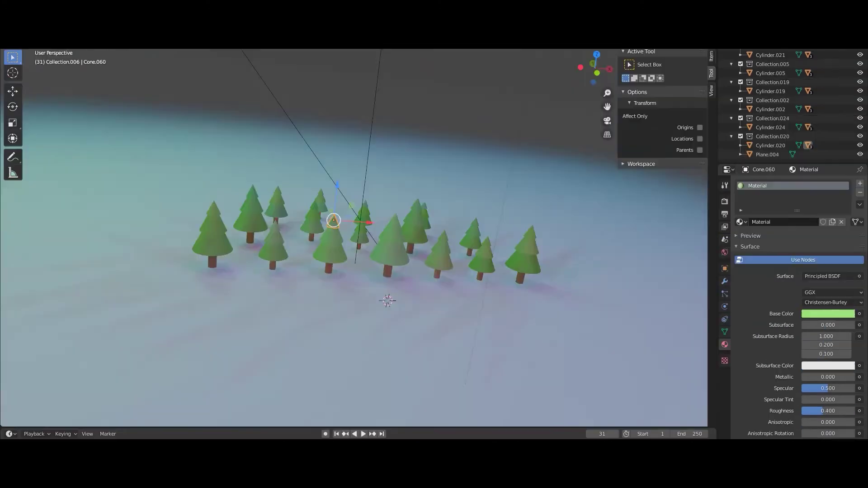
pyautogui.moveTo(352, 235); pyautogui.dragTo(375, 244, button='middle')
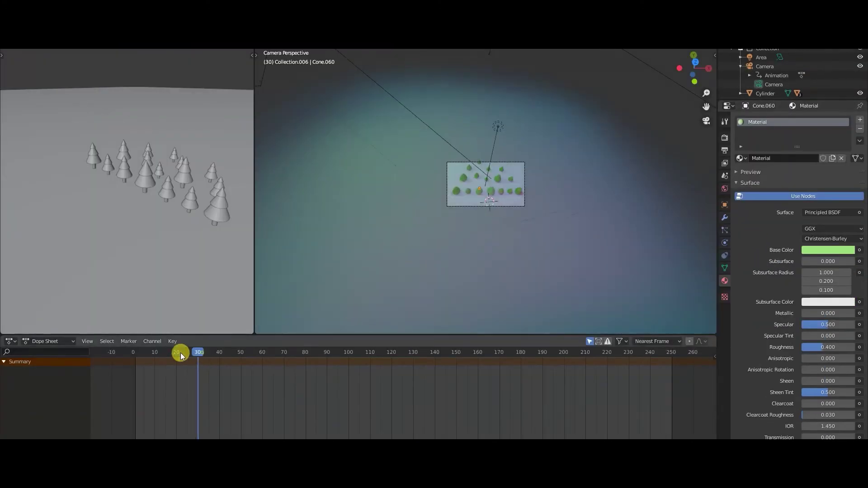
pyautogui.moveTo(180, 351)
pyautogui.mouseDown()
pyautogui.moveTo(519, 417)
pyautogui.moveTo(635, 398)
pyautogui.mouseUp()
pyautogui.hotkey('shift', 'Left')
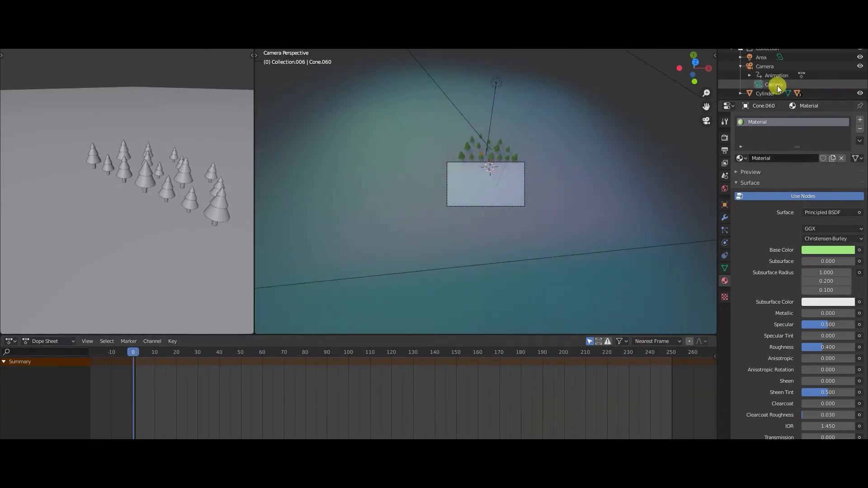
# Step: Set the output frame rate to 24 fps with the camera selected
pyautogui.click(778, 86)
pyautogui.click(725, 150)
pyautogui.click(832, 230)
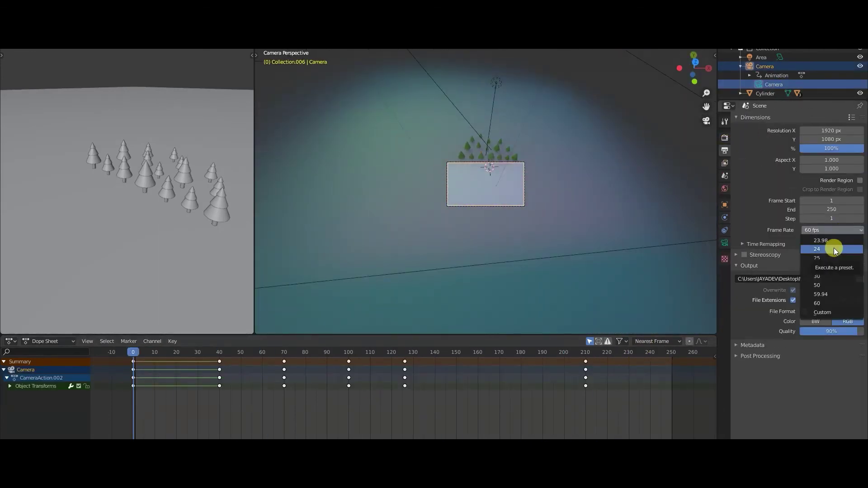
pyautogui.click(834, 249)
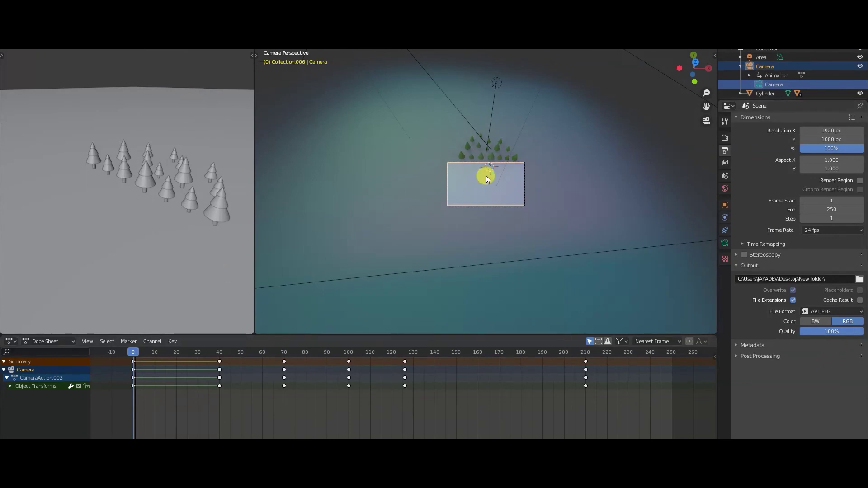
# Step: Move the camera to reframe the forest and check its transform values
pyautogui.moveTo(489, 190)
pyautogui.mouseDown()
pyautogui.moveTo(501, 145)
pyautogui.moveTo(322, 60)
pyautogui.mouseUp()
pyautogui.moveTo(470, 229); pyautogui.dragTo(508, 270)
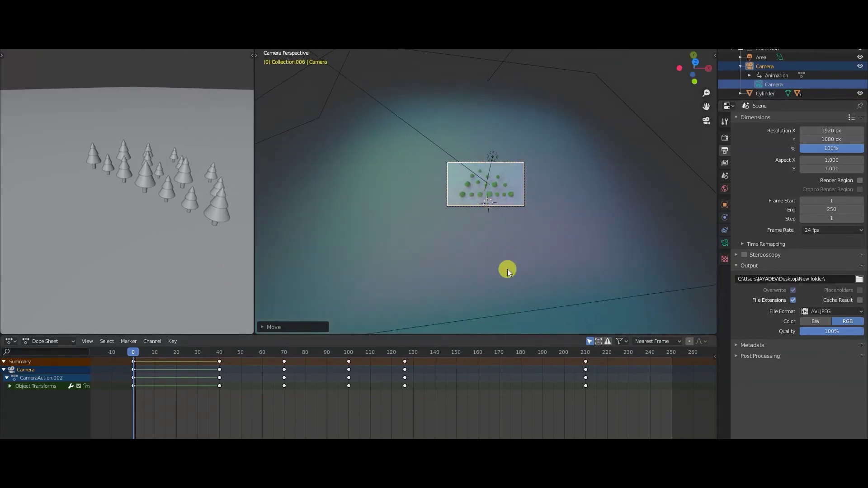
pyautogui.click(725, 245)
pyautogui.click(725, 205)
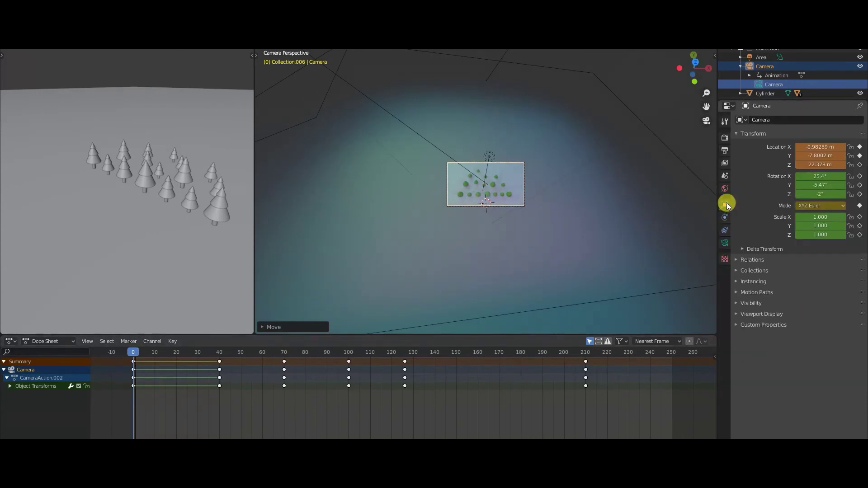
# Step: Delete the camera keyframes at frame 100
pyautogui.moveTo(145, 351)
pyautogui.mouseDown()
pyautogui.moveTo(257, 351)
pyautogui.moveTo(444, 372)
pyautogui.moveTo(339, 386)
pyautogui.moveTo(341, 356)
pyautogui.moveTo(654, 388)
pyautogui.moveTo(586, 386)
pyautogui.mouseUp()
pyautogui.rightClick(349, 361)
pyautogui.click(327, 365)
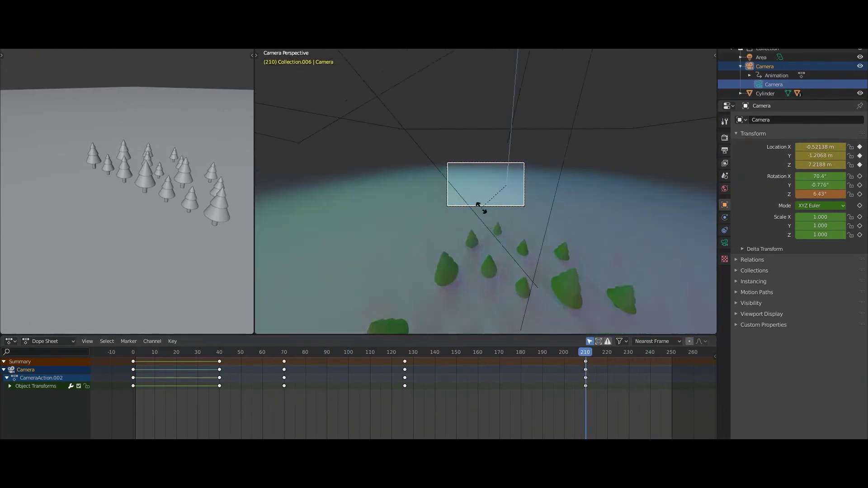
# Step: Reposition the camera along the X axis
pyautogui.rightClick(493, 188)
pyautogui.press('g')
pyautogui.rightClick(574, 378)
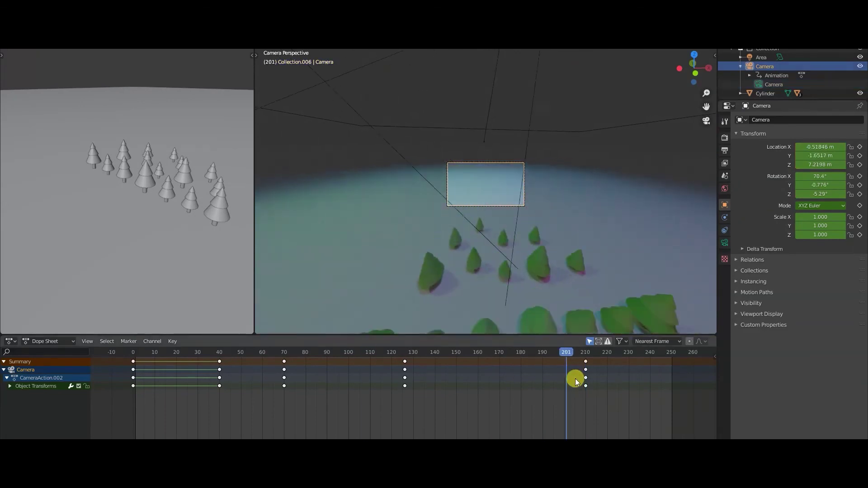
pyautogui.press('g')
pyautogui.press('x')
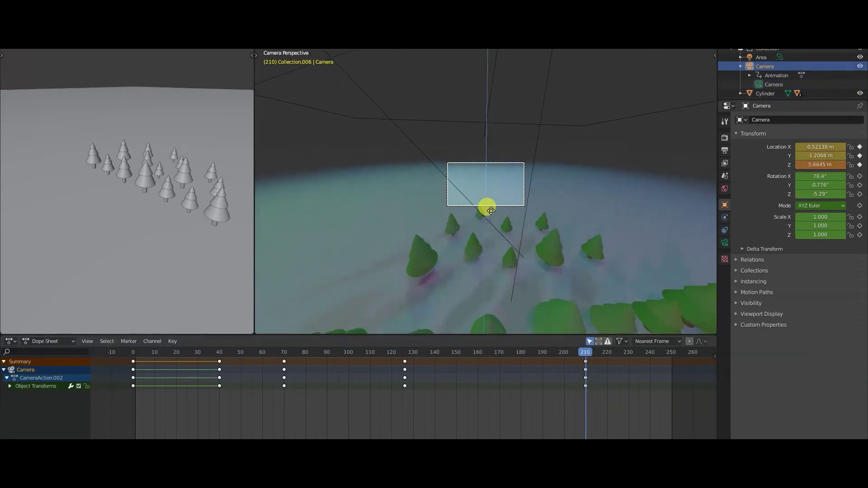
pyautogui.click(504, 261)
# Step: Select the frame-210 keys, look through the camera and return to frame 0
pyautogui.click(583, 355)
pyautogui.moveTo(583, 354)
pyautogui.mouseDown()
pyautogui.moveTo(552, 366)
pyautogui.moveTo(585, 354)
pyautogui.mouseUp()
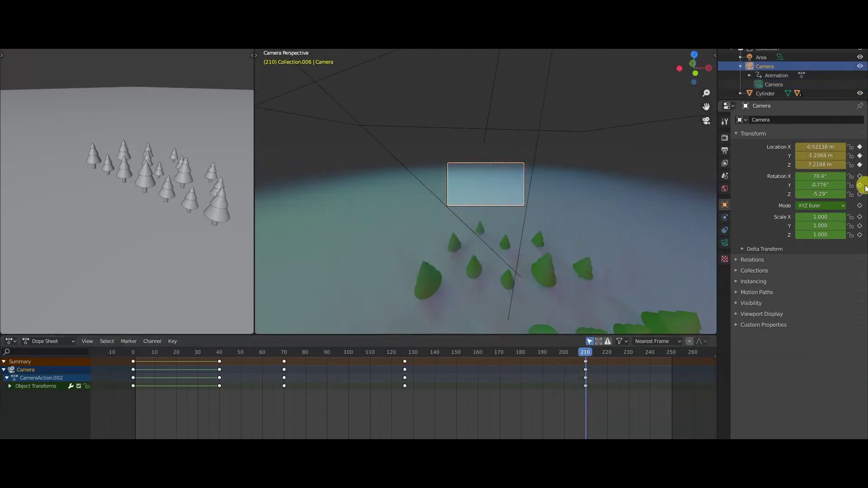
pyautogui.click(588, 353)
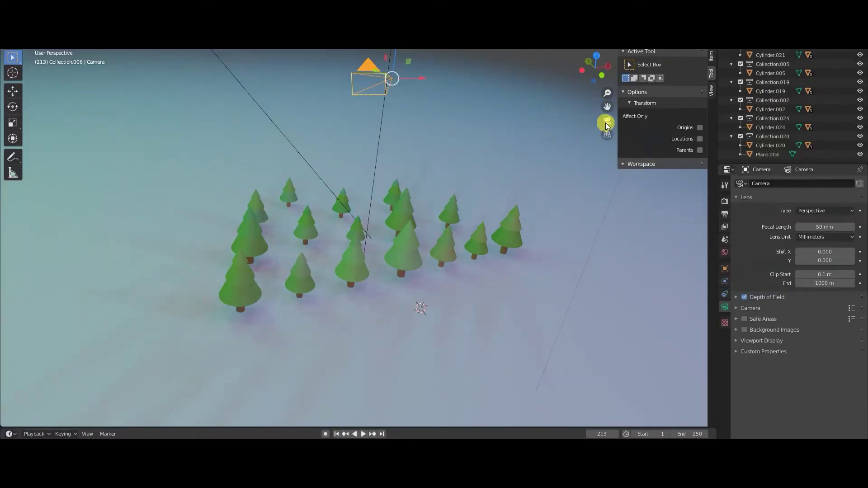
pyautogui.click(606, 123)
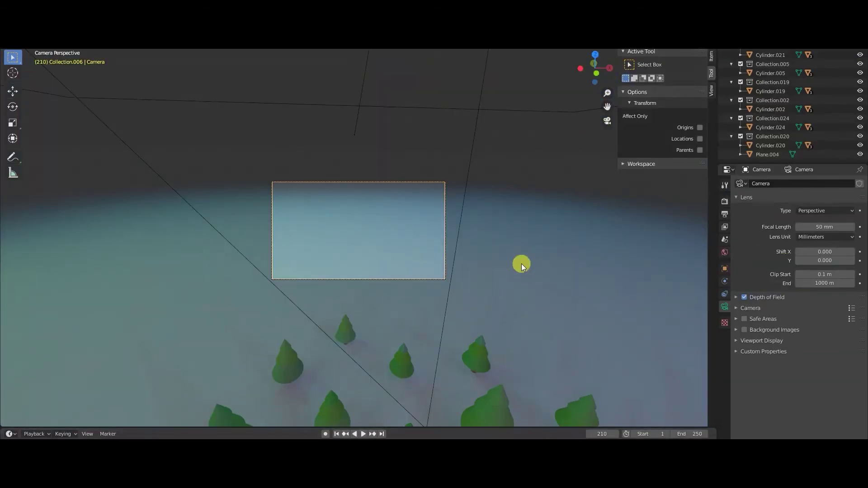
pyautogui.hotkey('shift', 'Left')
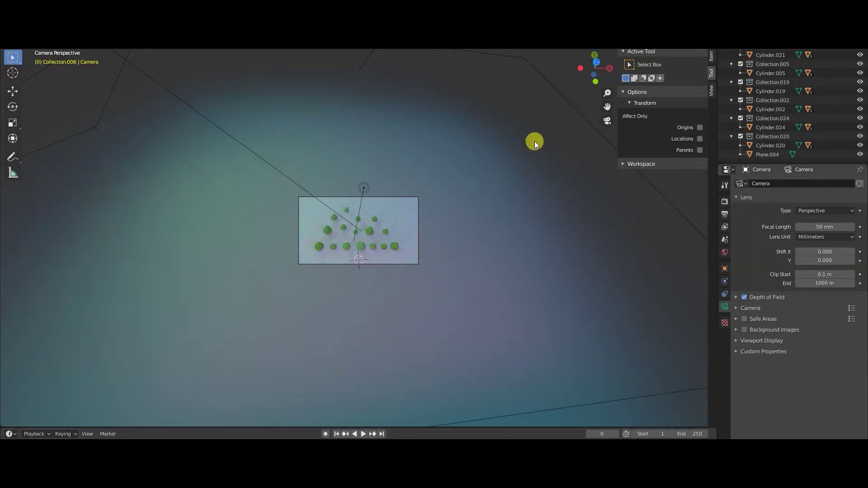
pyautogui.click(395, 273)
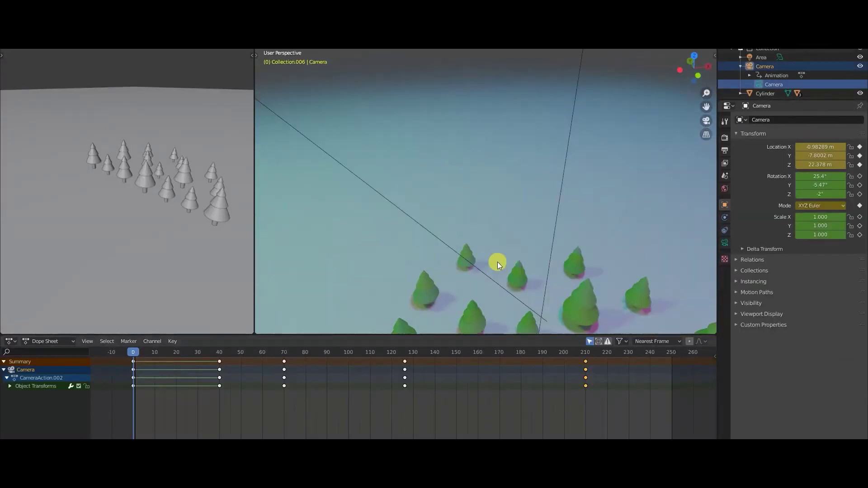
pyautogui.click(707, 121)
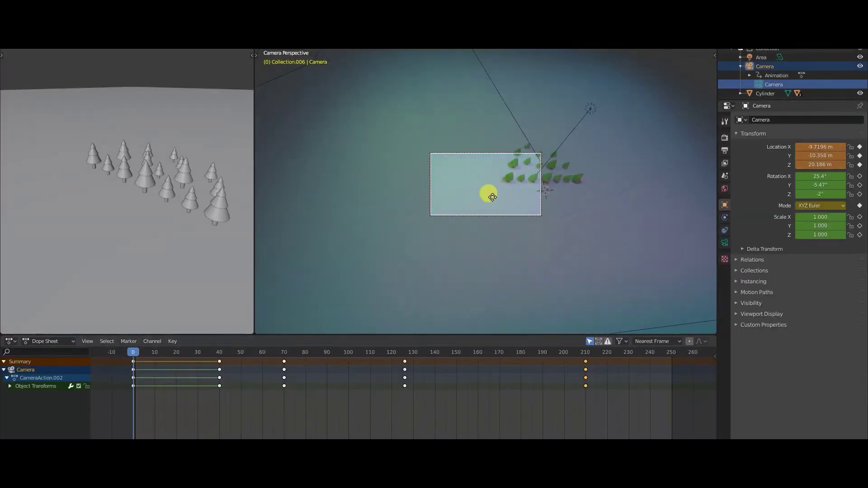
# Step: Rotate the camera to 19.2°, -17.7°, 27.8°, move it along Y, and key its rotation
pyautogui.press('r')
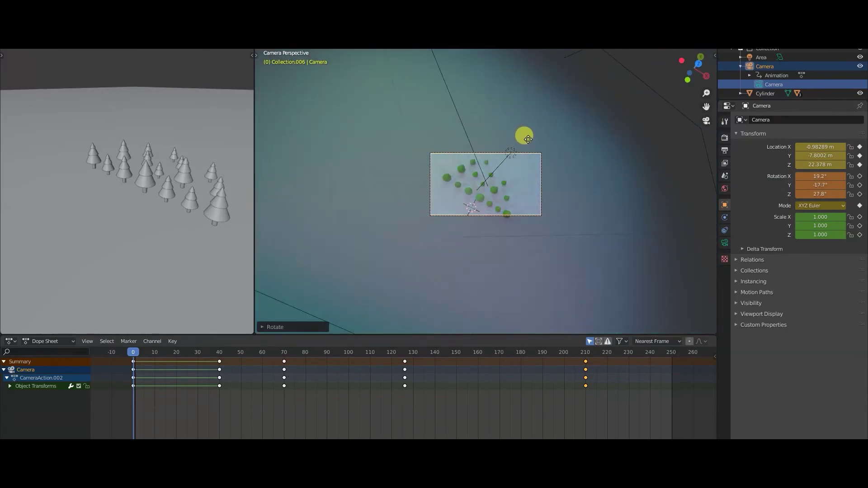
pyautogui.press('g')
pyautogui.press('y')
pyautogui.click(861, 194)
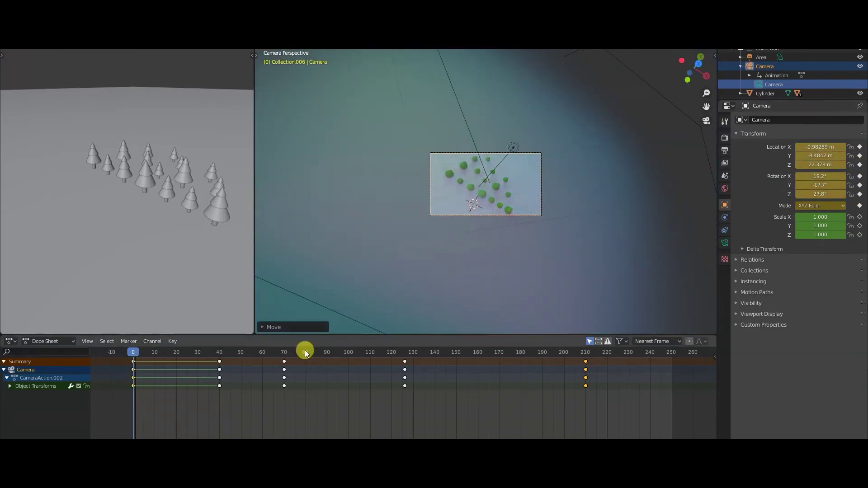
pyautogui.moveTo(304, 351); pyautogui.dragTo(624, 392)
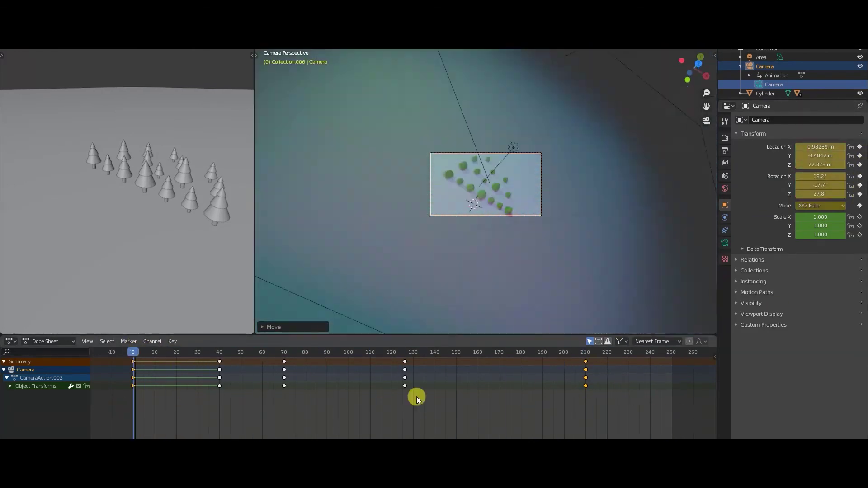